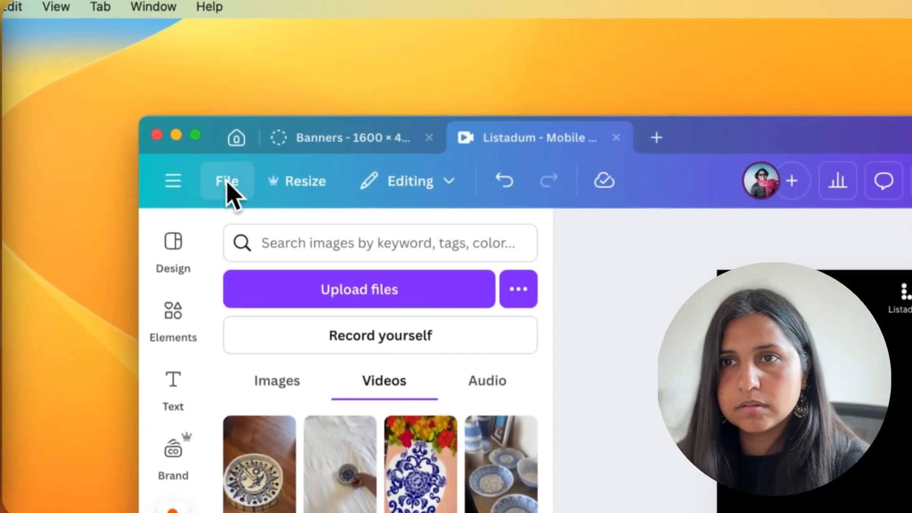
# Step: Create a new 1080 × 1920 px Instagram Reel design, finding the format by searching for "instagram"
pyautogui.click(227, 183)
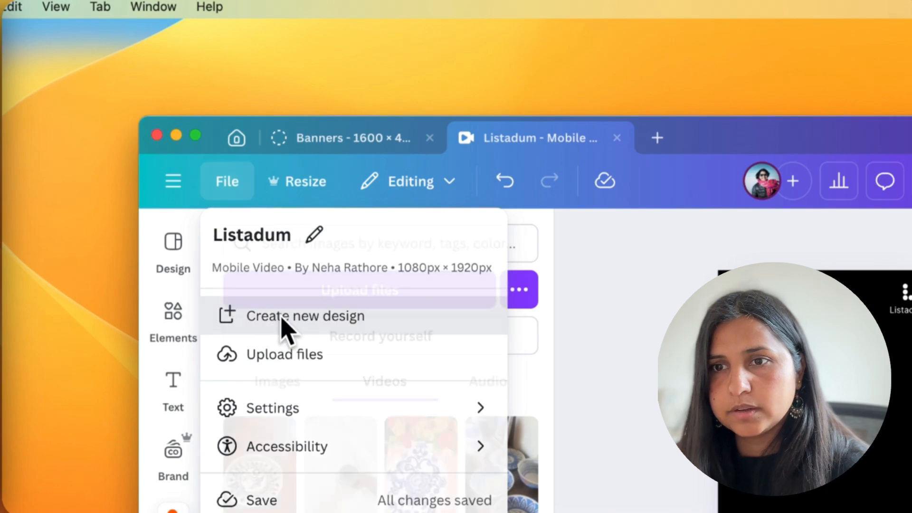
pyautogui.click(285, 323)
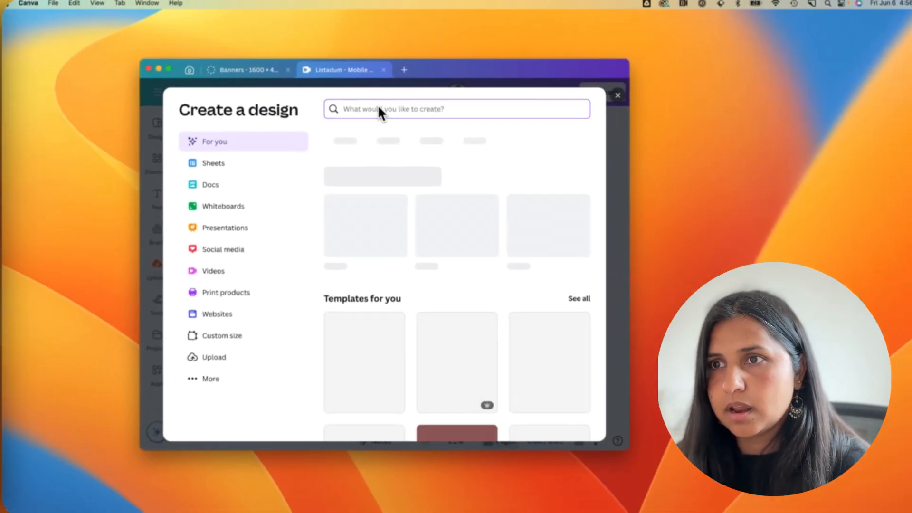
pyautogui.write('instagra')
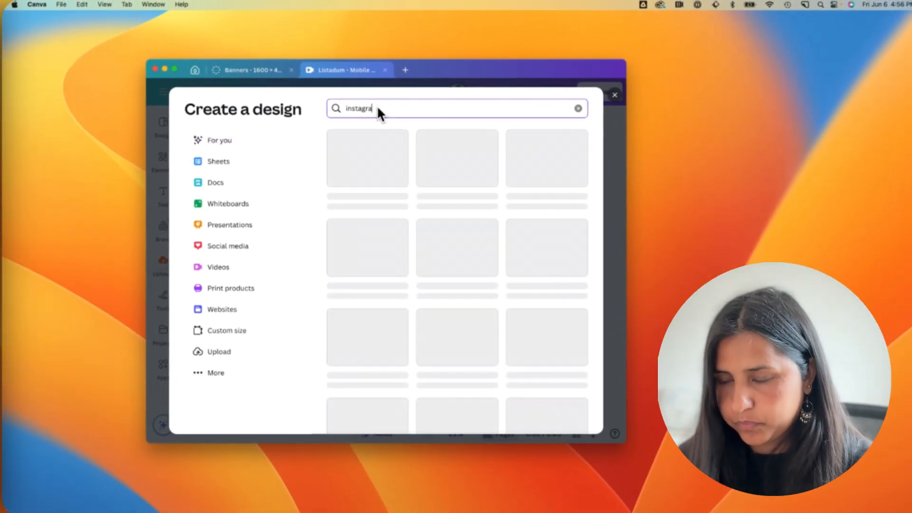
pyautogui.write('m')
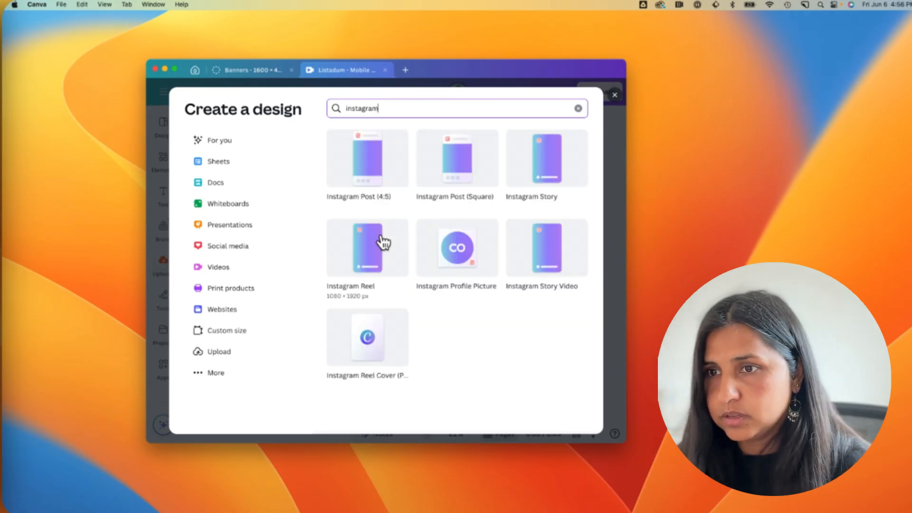
pyautogui.click(375, 247)
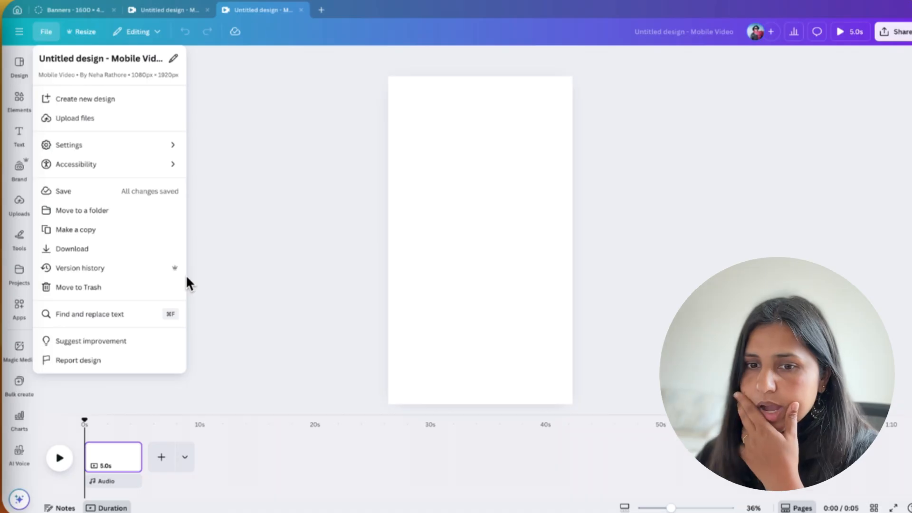
pyautogui.click(189, 284)
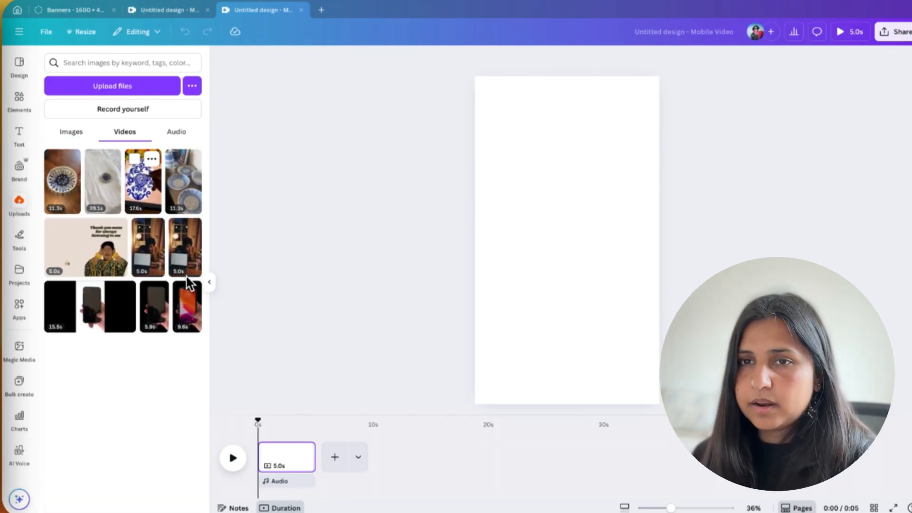
# Step: Fill the first page with the uploaded 17.6 s vase video and add a second page with the 39.1 s dish video
pyautogui.moveTo(143, 183)
pyautogui.mouseDown()
pyautogui.moveTo(459, 204)
pyautogui.moveTo(594, 299)
pyautogui.mouseUp()
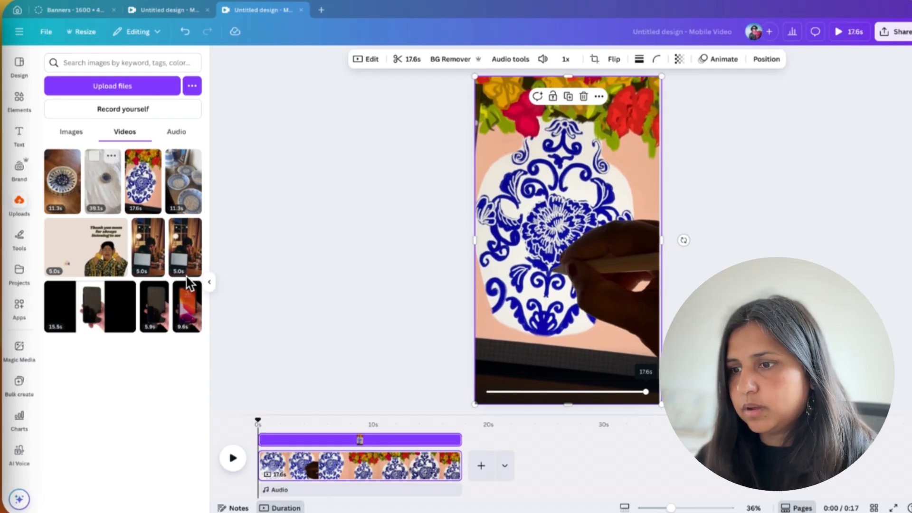
pyautogui.click(481, 465)
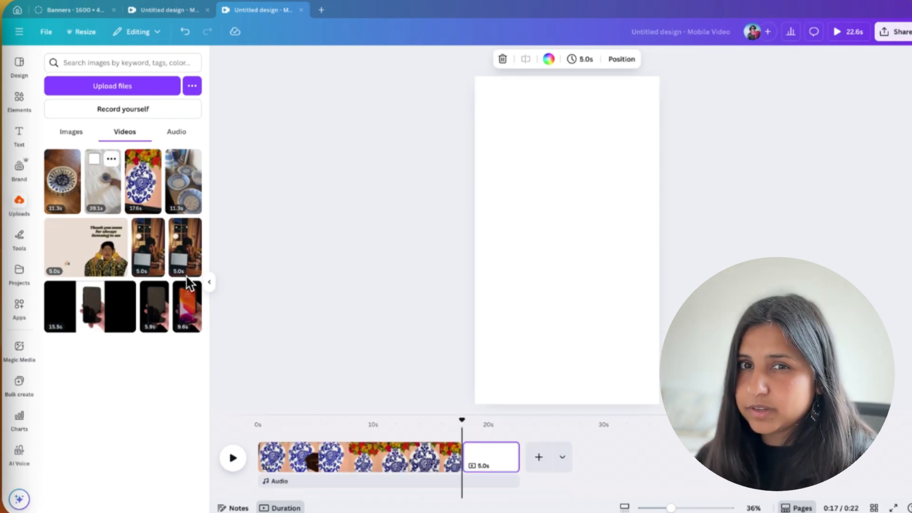
pyautogui.moveTo(103, 182)
pyautogui.mouseDown()
pyautogui.moveTo(606, 261)
pyautogui.moveTo(567, 245)
pyautogui.moveTo(551, 213)
pyautogui.mouseUp()
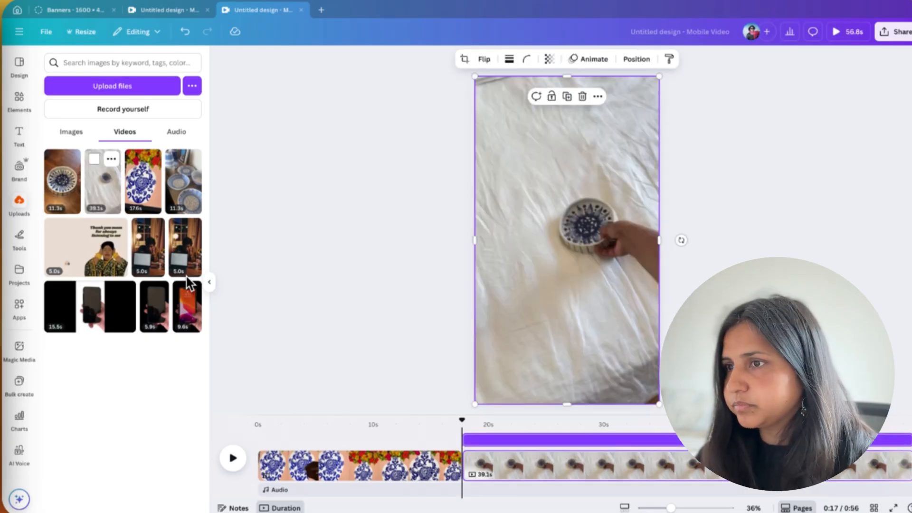
# Step: Add two more pages at the end, filled with the 11.3 s wooden-table dish video and the 11.3 s blue plates video
pyautogui.hscroll(1, 686, 465)
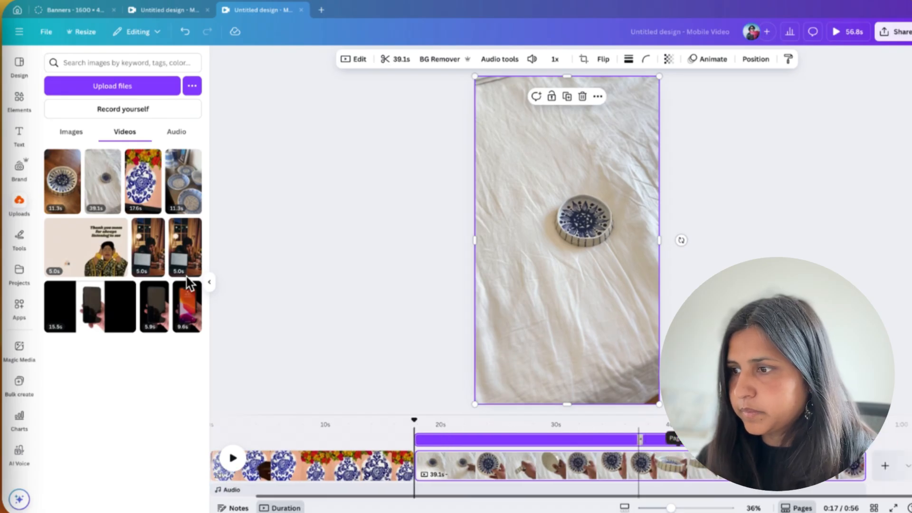
pyautogui.click(885, 465)
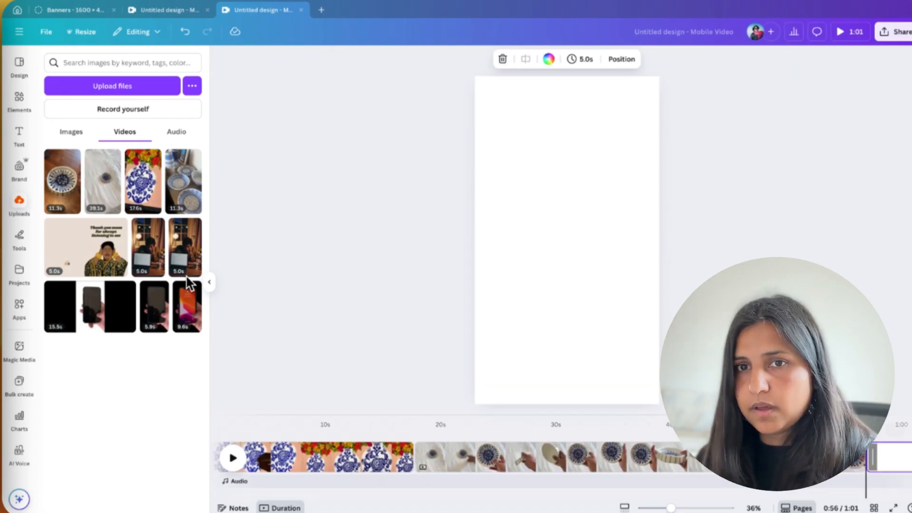
pyautogui.moveTo(62, 181); pyautogui.dragTo(622, 280)
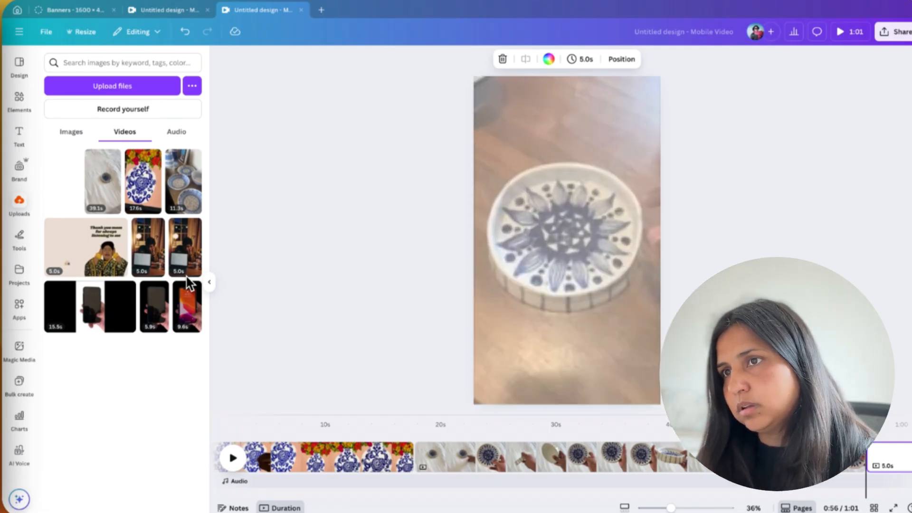
pyautogui.hscroll(3, 801, 466)
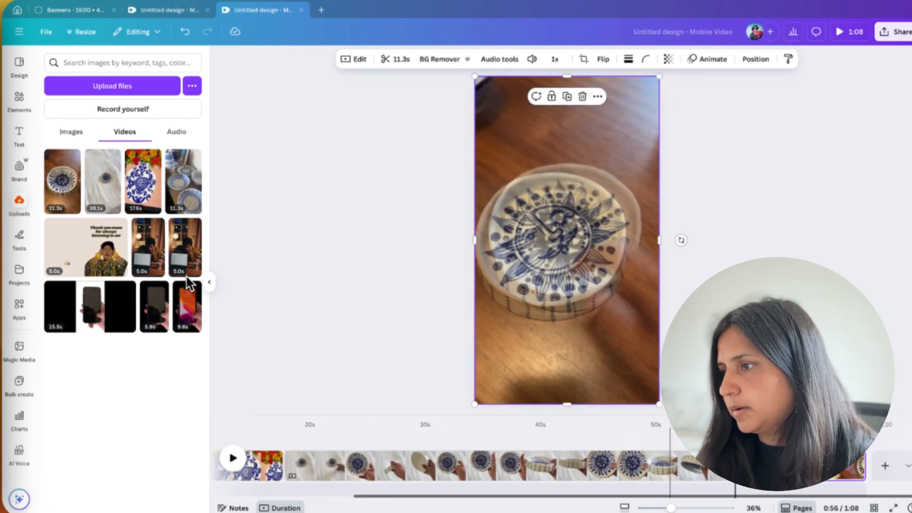
pyautogui.click(885, 465)
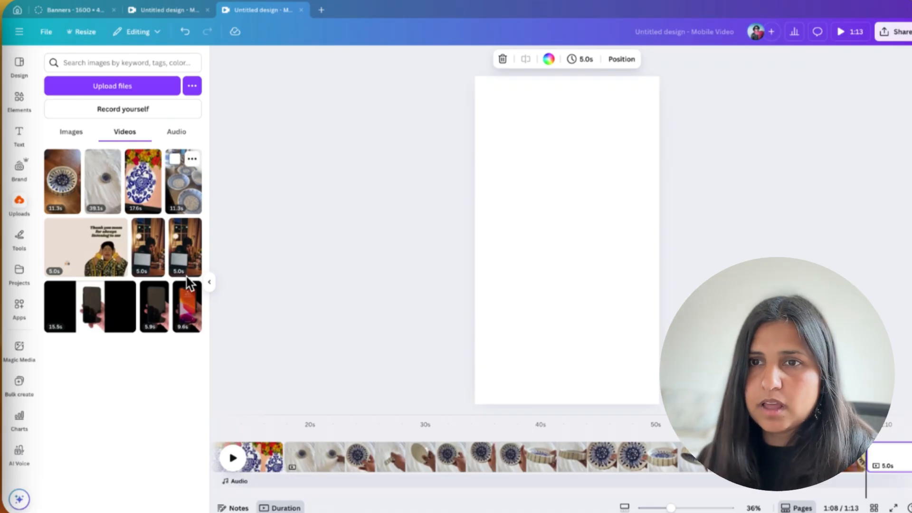
pyautogui.moveTo(183, 182); pyautogui.dragTo(569, 248)
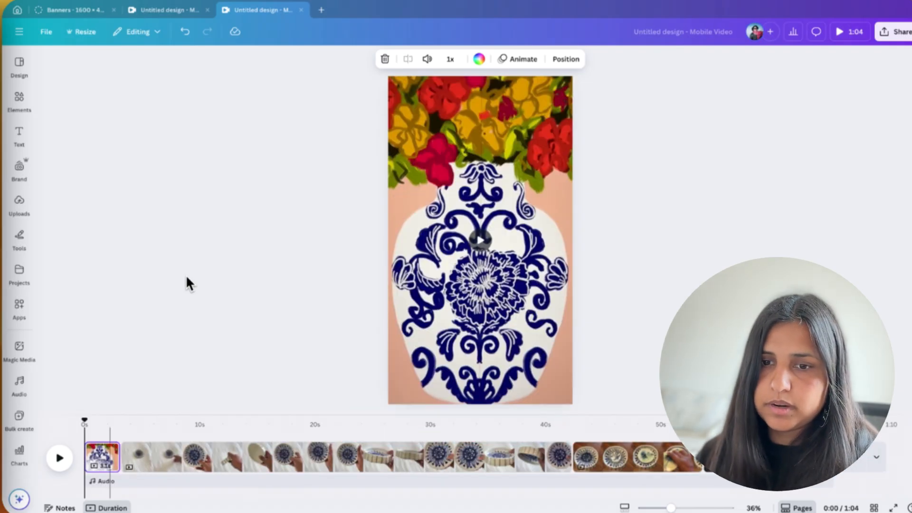
# Step: Trim the second page's dish clip to 4.9 s and the third page's wooden-table clip to 4.6 s
pyautogui.click(195, 457)
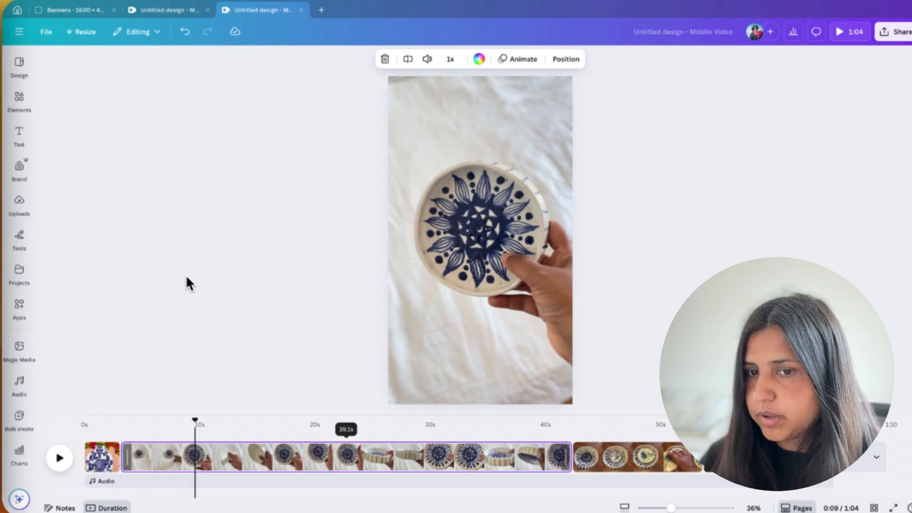
pyautogui.moveTo(127, 457); pyautogui.dragTo(337, 456)
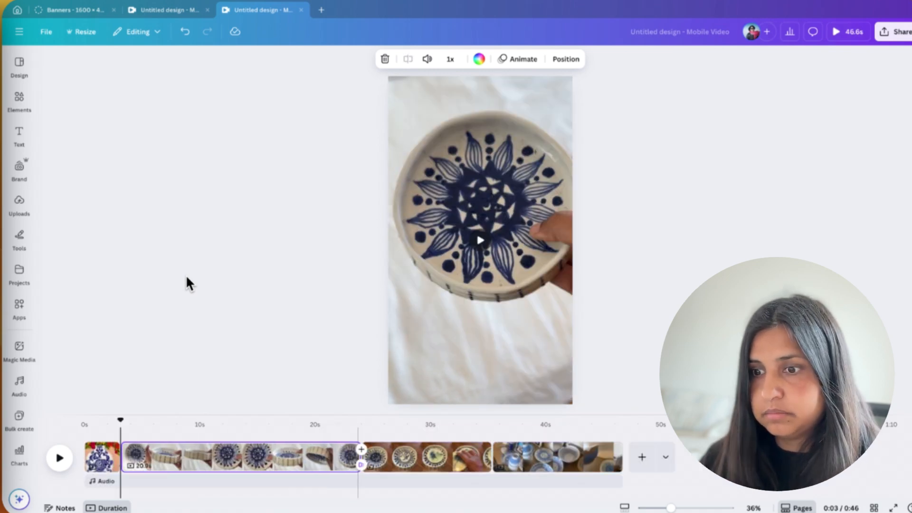
pyautogui.moveTo(356, 457); pyautogui.dragTo(175, 456)
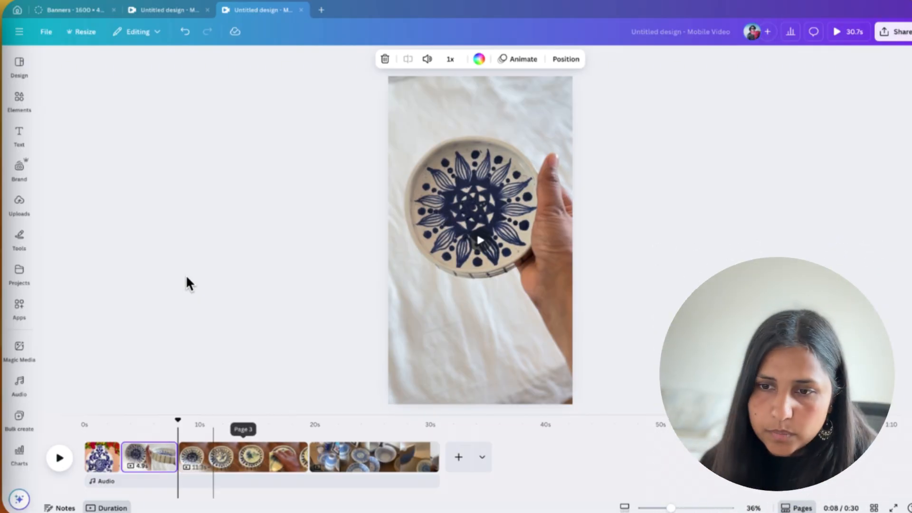
pyautogui.click(213, 457)
pyautogui.moveTo(182, 456)
pyautogui.mouseDown()
pyautogui.moveTo(245, 457)
pyautogui.moveTo(201, 457)
pyautogui.mouseUp()
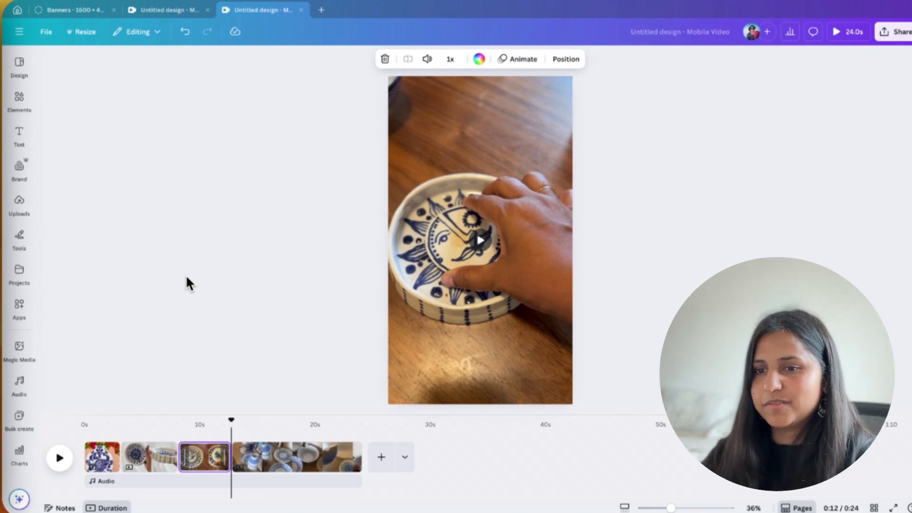
# Step: Trim both ends of the fourth page's blue plates clip to a length of 2.6 s
pyautogui.press('space')
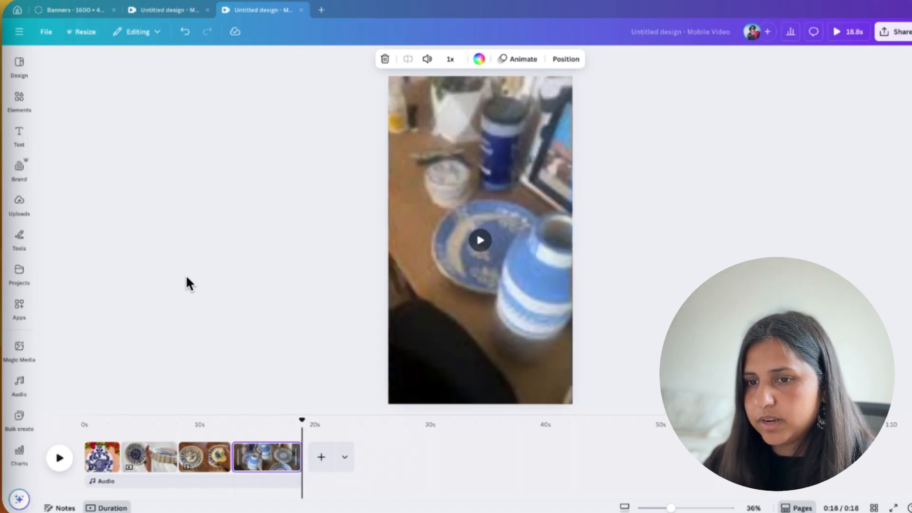
pyautogui.moveTo(237, 457); pyautogui.dragTo(256, 457)
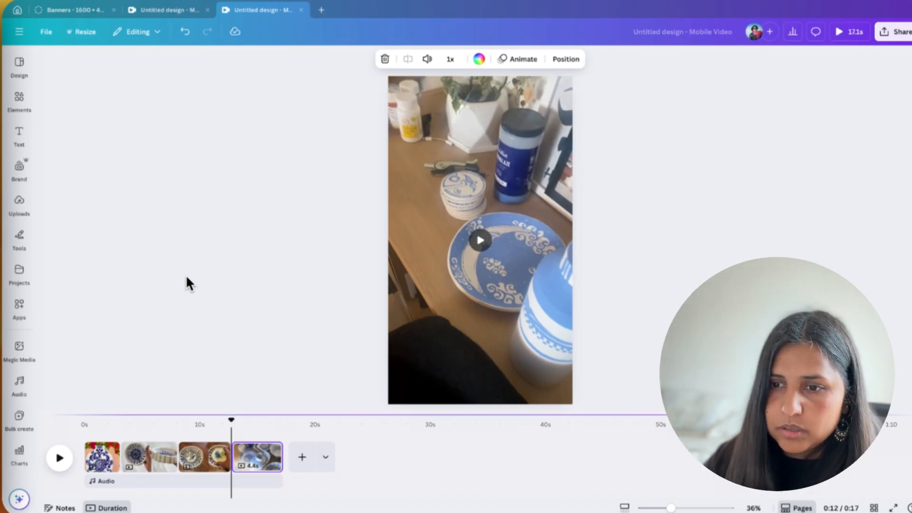
pyautogui.moveTo(282, 457); pyautogui.dragTo(264, 457)
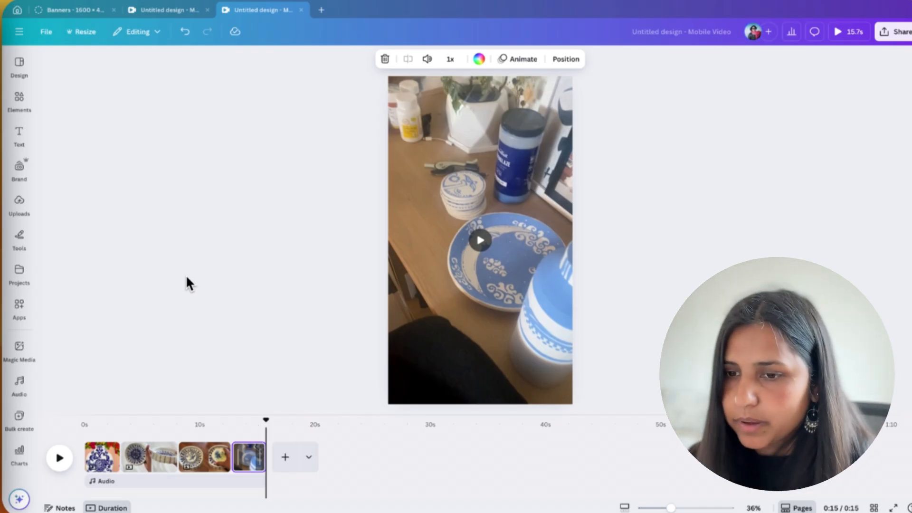
pyautogui.moveTo(264, 457); pyautogui.dragTo(261, 457)
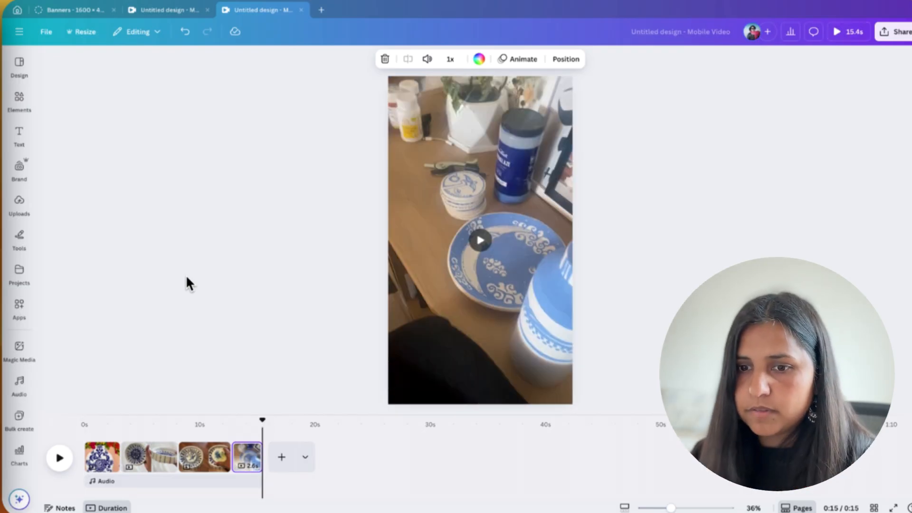
# Step: Play the reel from the beginning to review the trimmed clips
pyautogui.press('space')
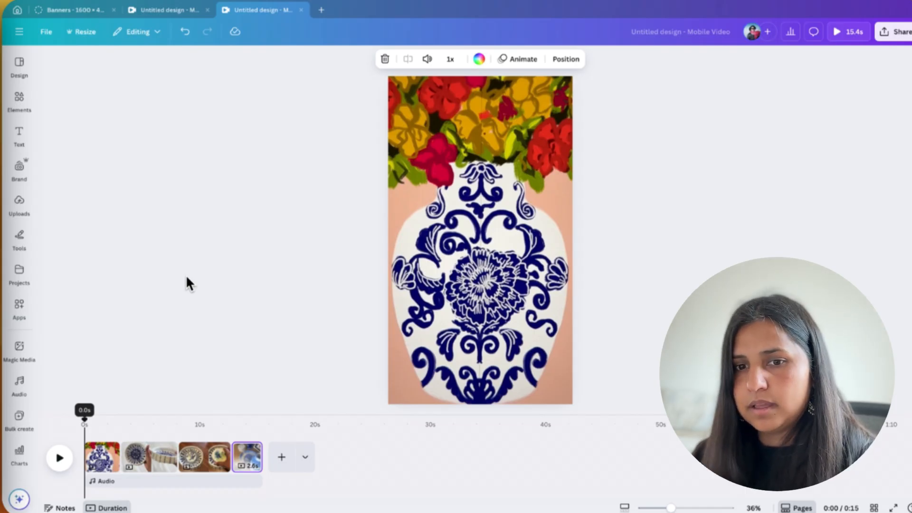
pyautogui.click(187, 283)
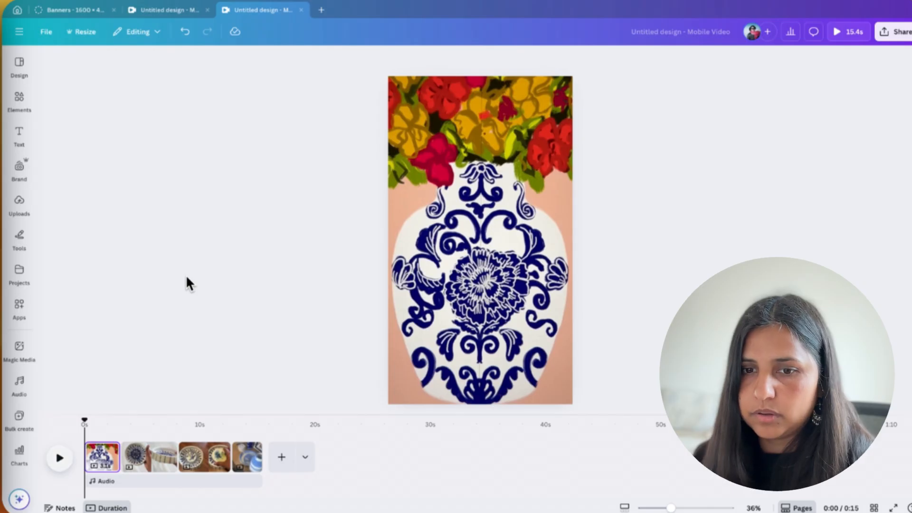
pyautogui.press('space')
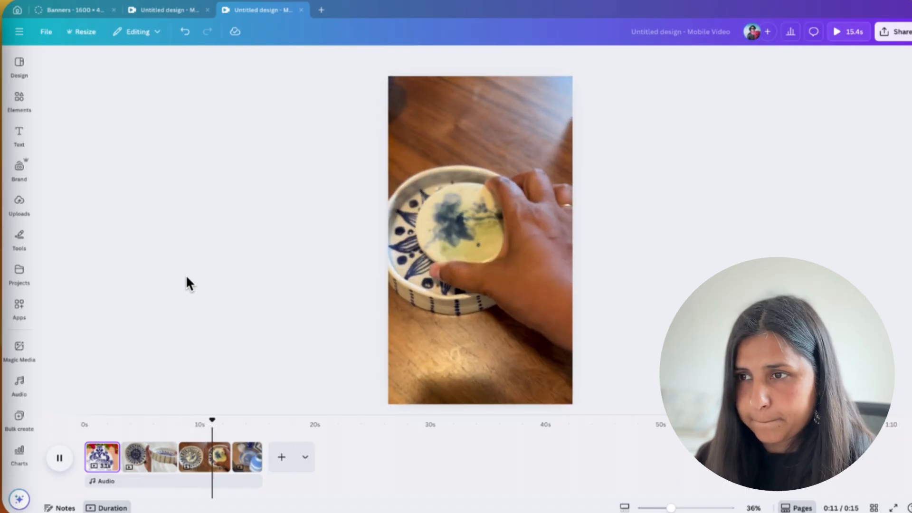
pyautogui.press('space')
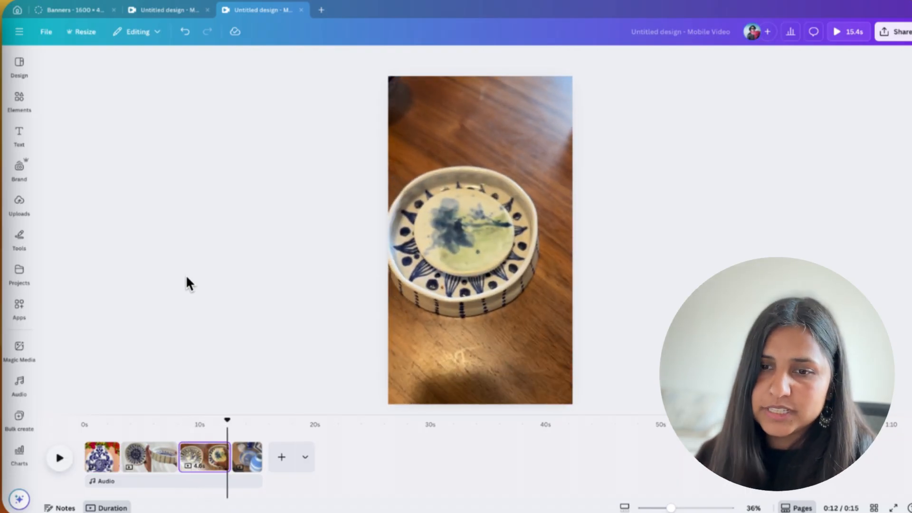
# Step: Apply a Color Wipe transition with a duration of 1 second between all pages and preview it
pyautogui.click(120, 465)
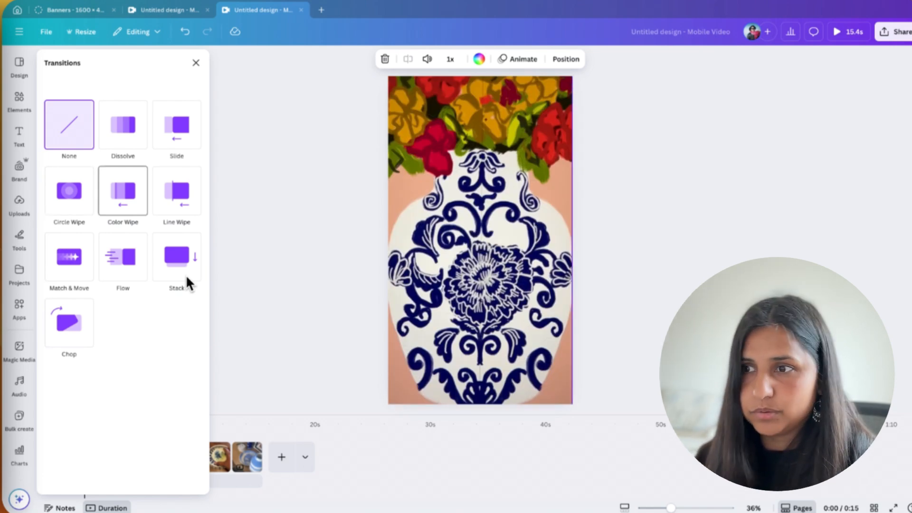
pyautogui.click(123, 191)
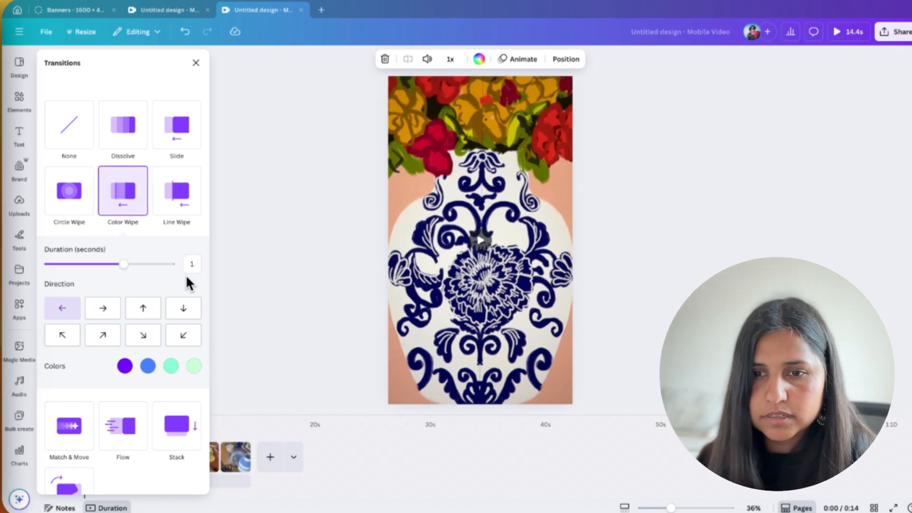
pyautogui.scroll(-3, 186, 274)
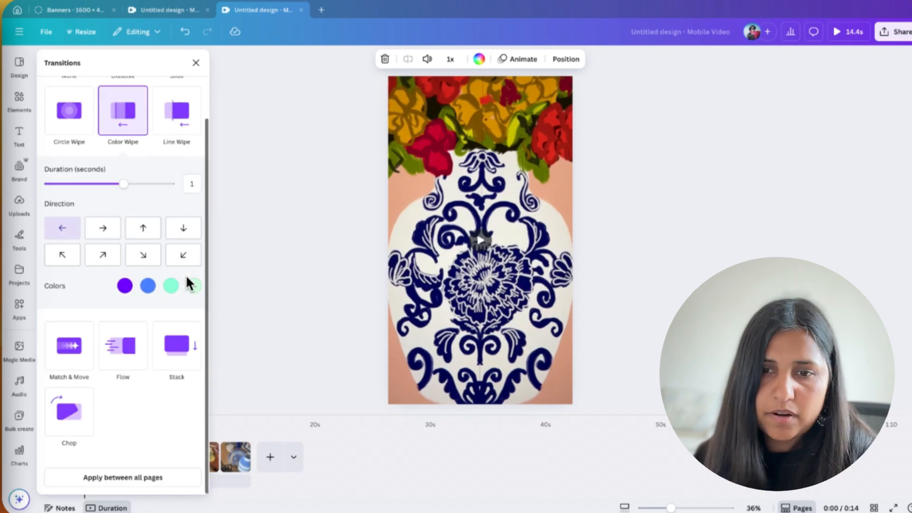
pyautogui.click(123, 477)
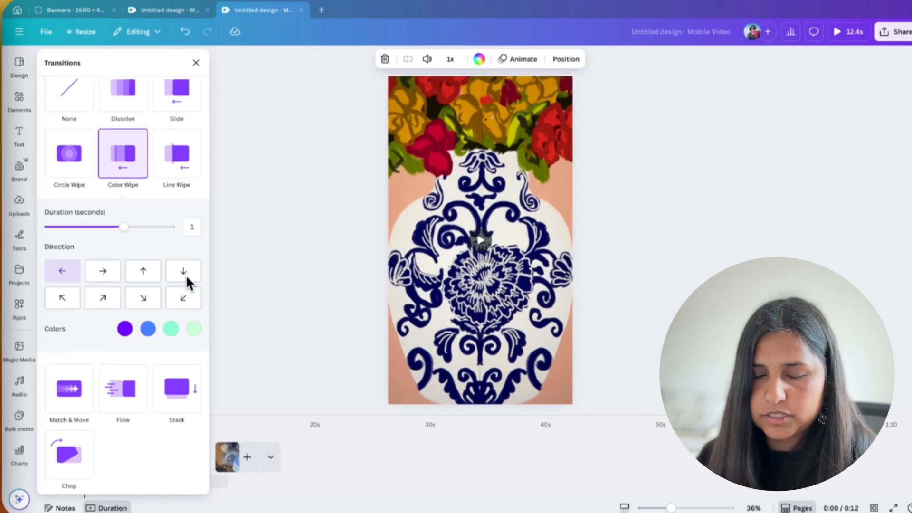
pyautogui.press('Escape')
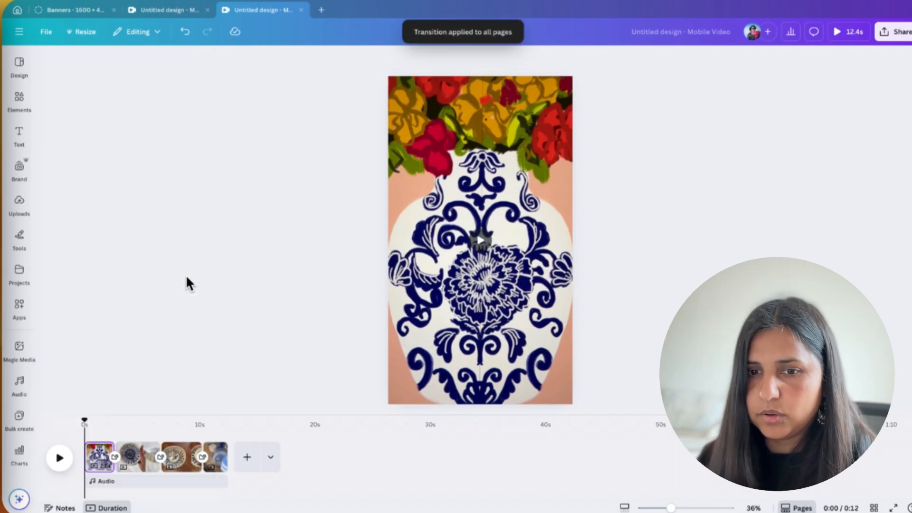
pyautogui.press('space')
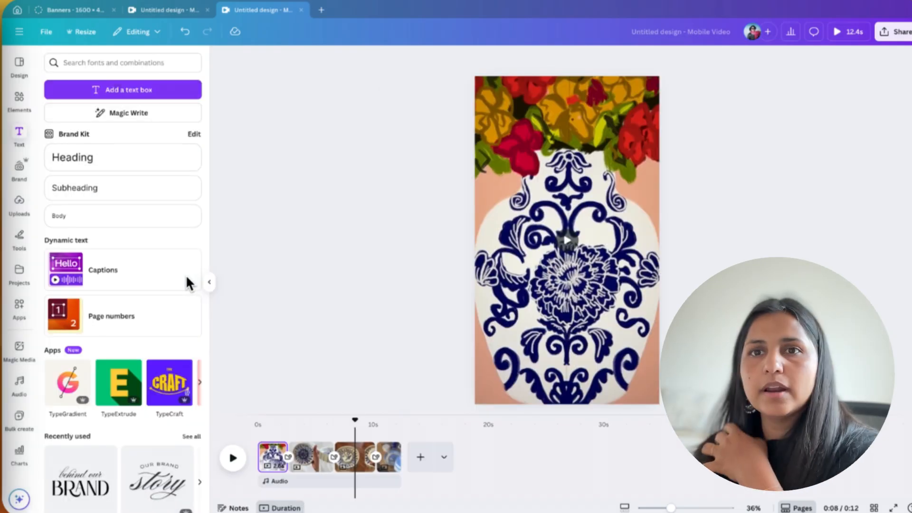
# Step: Add a text box to the reel's first page and set its font size to 36
pyautogui.press('t')
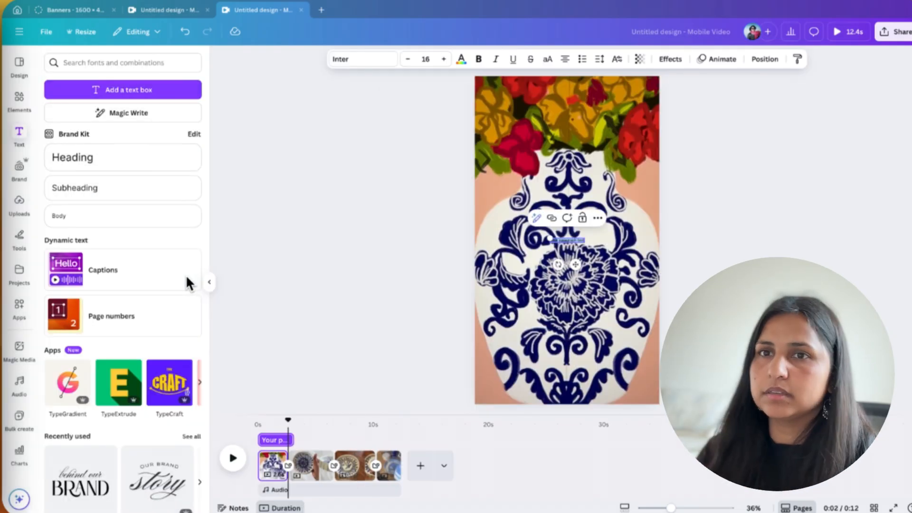
pyautogui.hotkey('ctrl', 'shift', '.')
pyautogui.hotkey('ctrl', 'shift', '.')
pyautogui.hotkey('ctrl', 'shift', '.')
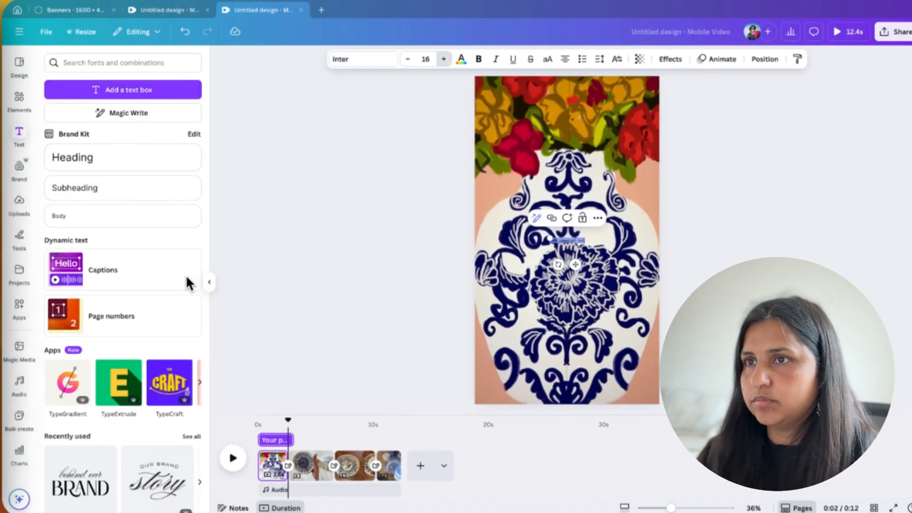
pyautogui.hotkey('ctrl', 'shift', '.')
pyautogui.hotkey('ctrl', 'shift', '.')
pyautogui.hotkey('ctrl', 'shift', '.')
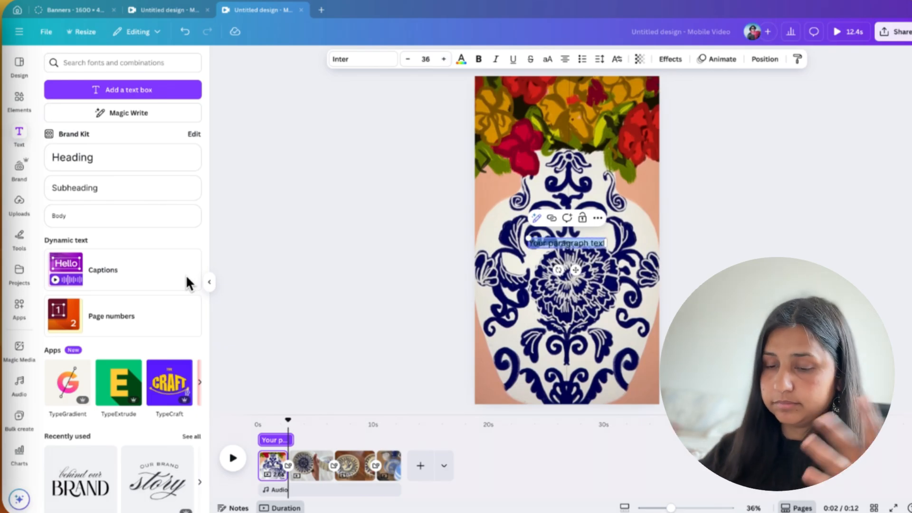
# Step: Enter "Pottery collection" in the text box, correct its capitalization, and select all the text
pyautogui.write('PO')
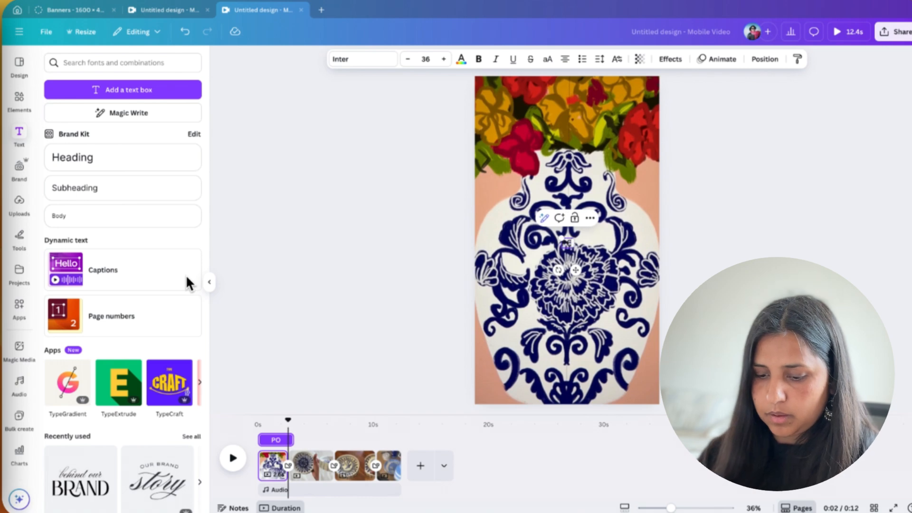
pyautogui.write('ttery calledtion')
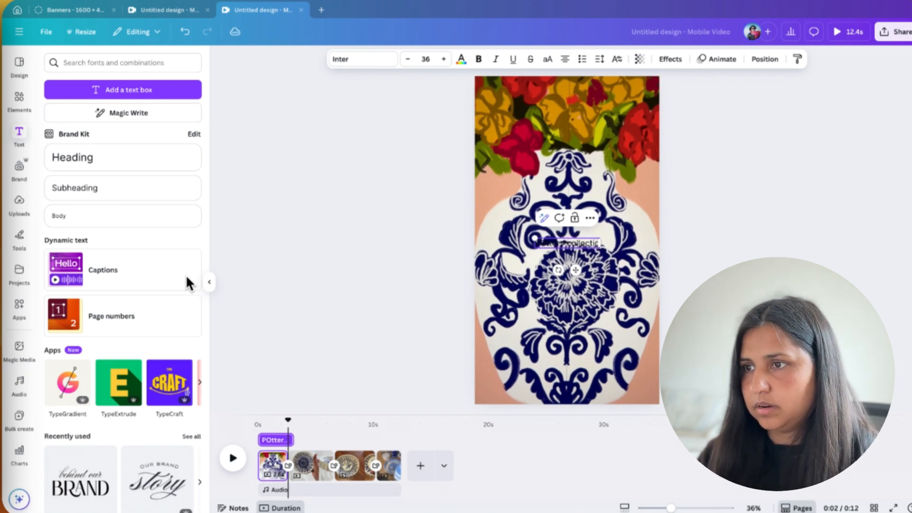
pyautogui.hotkey('ctrl', 'a')
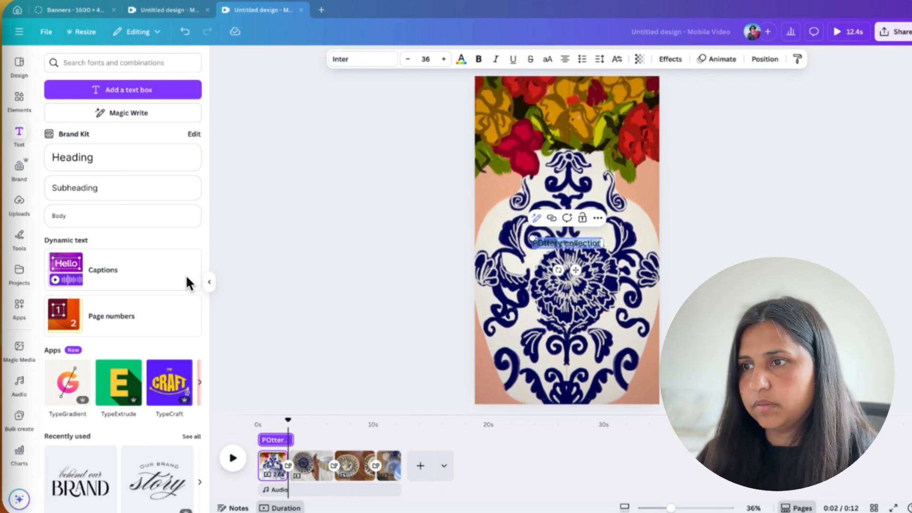
pyautogui.press('Left')
pyautogui.press('Right')
pyautogui.press('Right')
pyautogui.press('BackSpace')
pyautogui.write('o')
pyautogui.hotkey('ctrl', 'a')
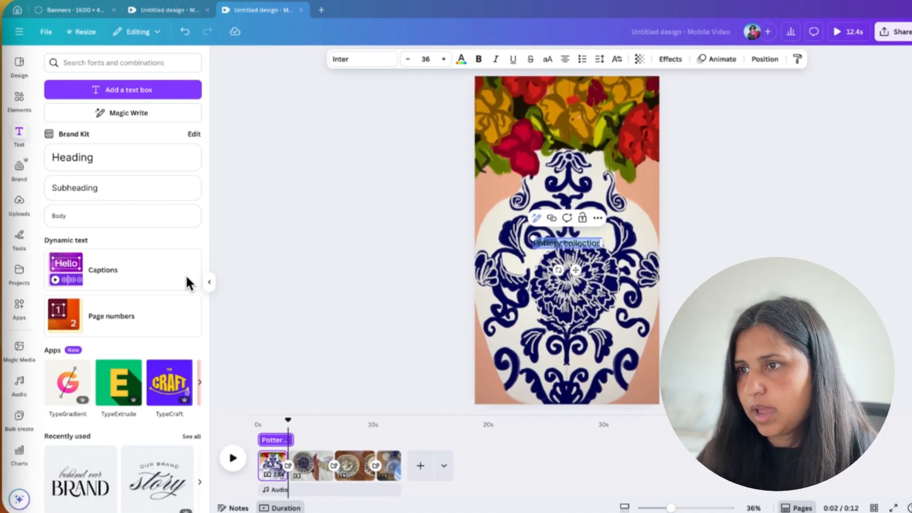
# Step: Give the "Pottery collection" text a near-black Background effect and set the text color to white
pyautogui.click(670, 60)
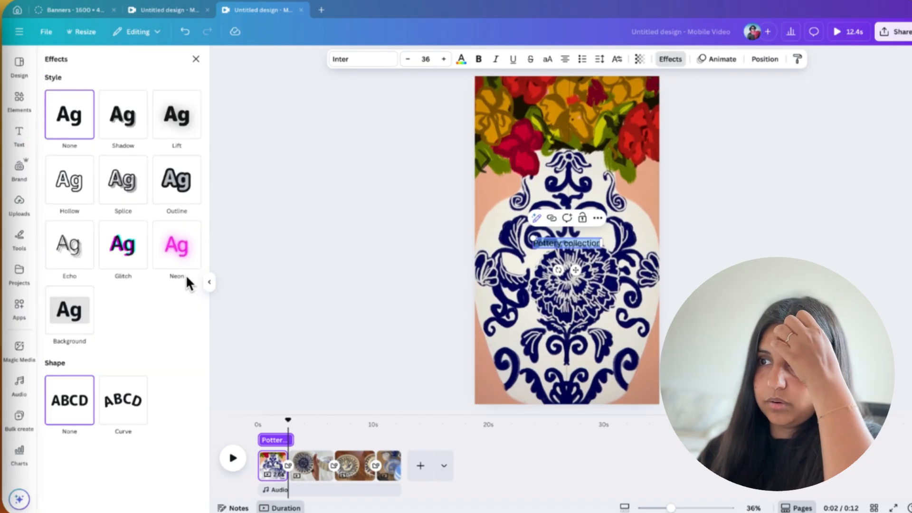
pyautogui.click(69, 310)
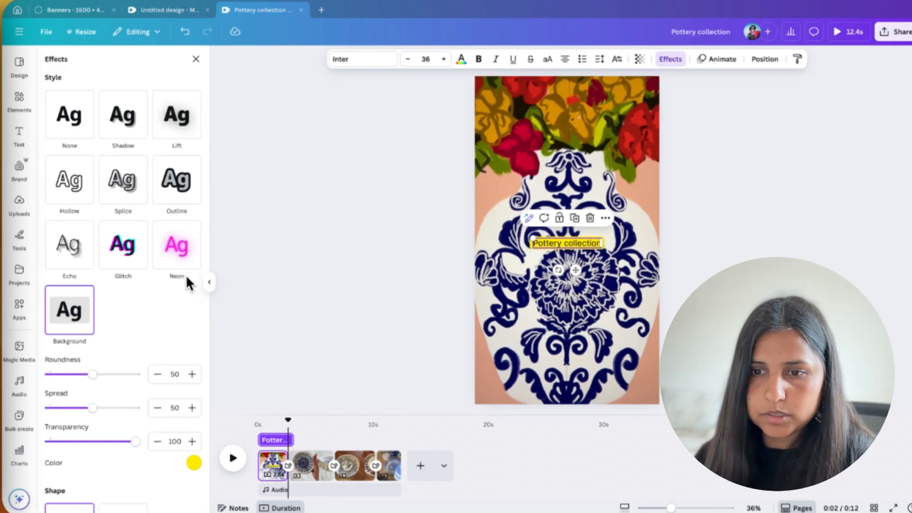
pyautogui.click(194, 463)
pyautogui.click(138, 328)
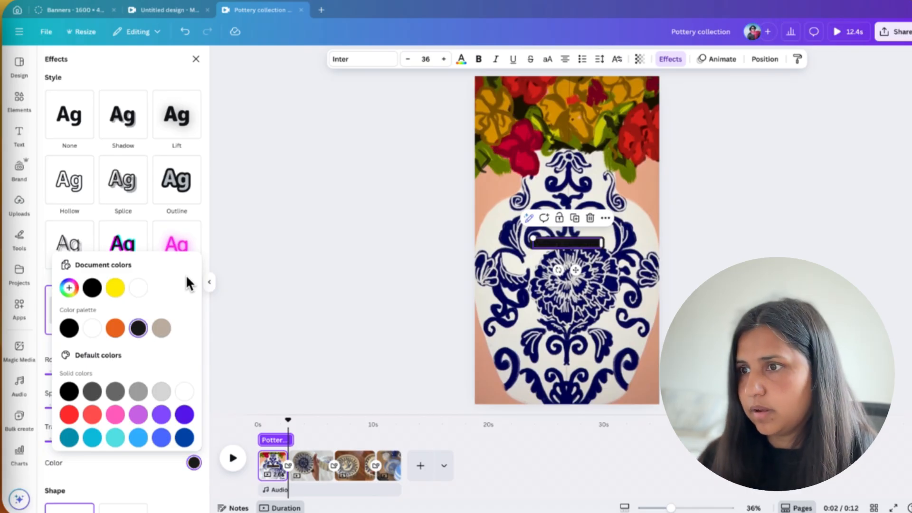
pyautogui.click(461, 59)
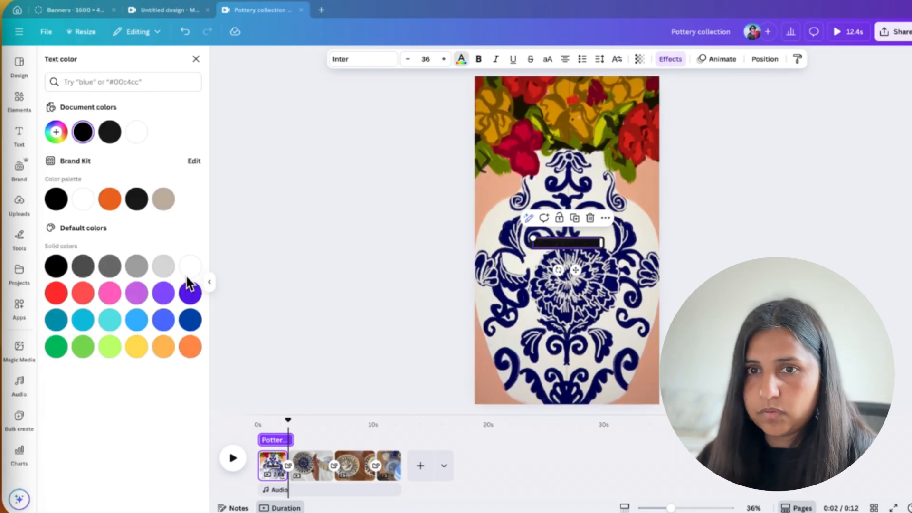
pyautogui.click(83, 199)
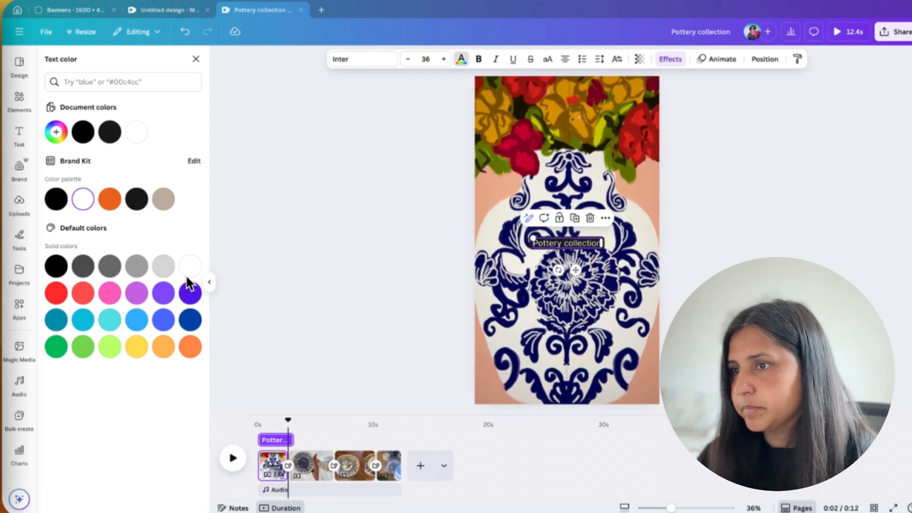
pyautogui.click(195, 58)
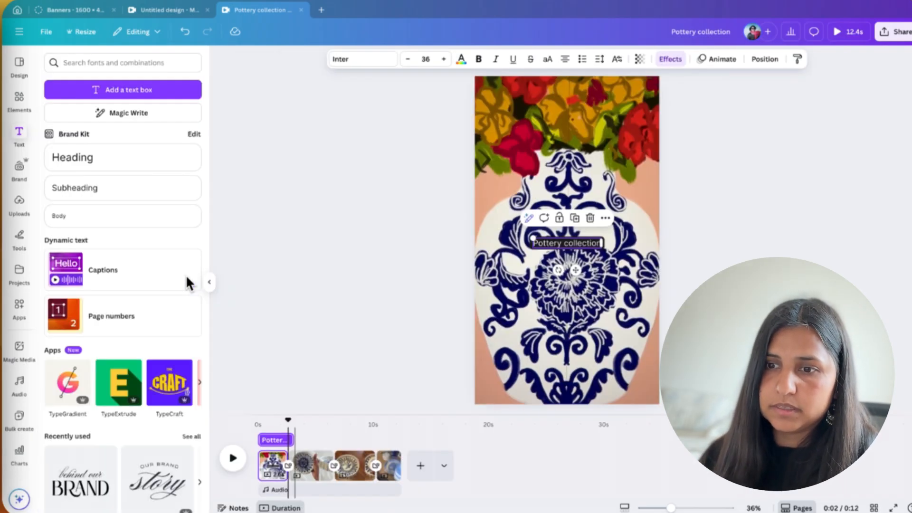
# Step: Shorten the text's duration so it ends before the first clip does, and play the reel from the beginning to check it
pyautogui.moveTo(291, 440); pyautogui.dragTo(273, 439)
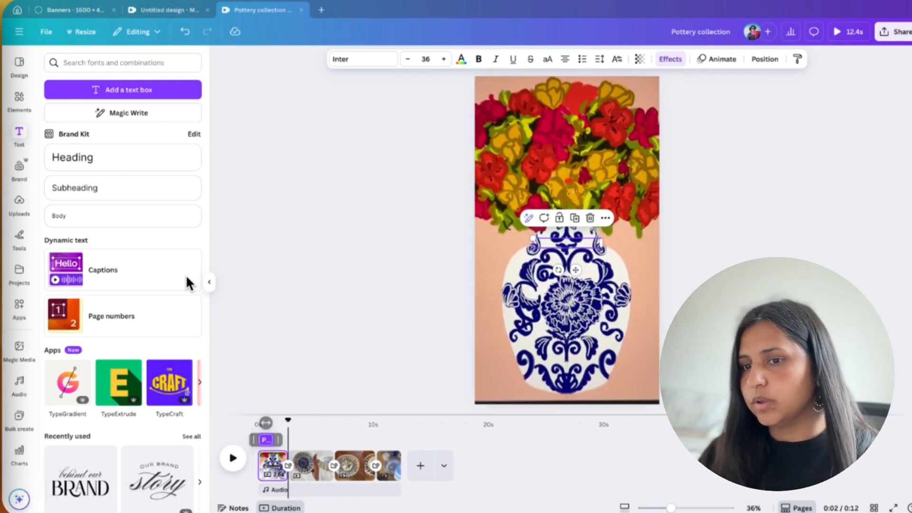
pyautogui.moveTo(287, 420); pyautogui.dragTo(258, 420)
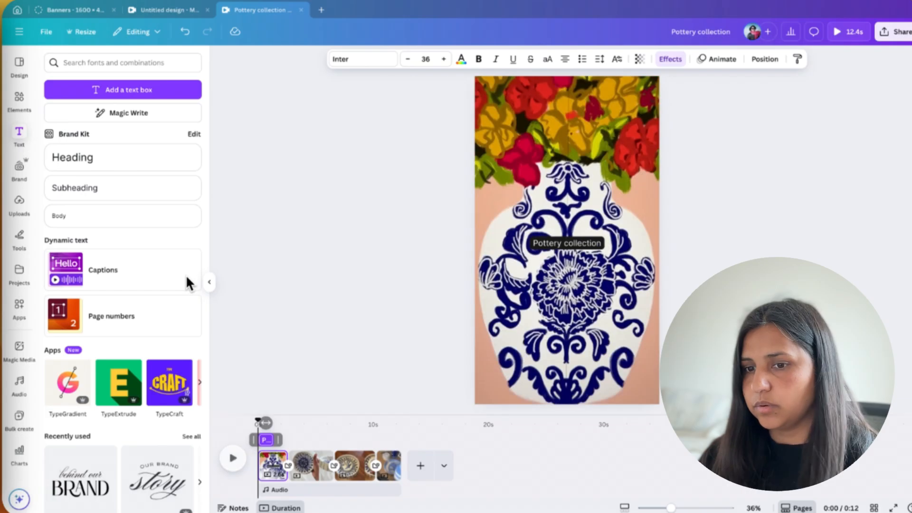
pyautogui.press('space')
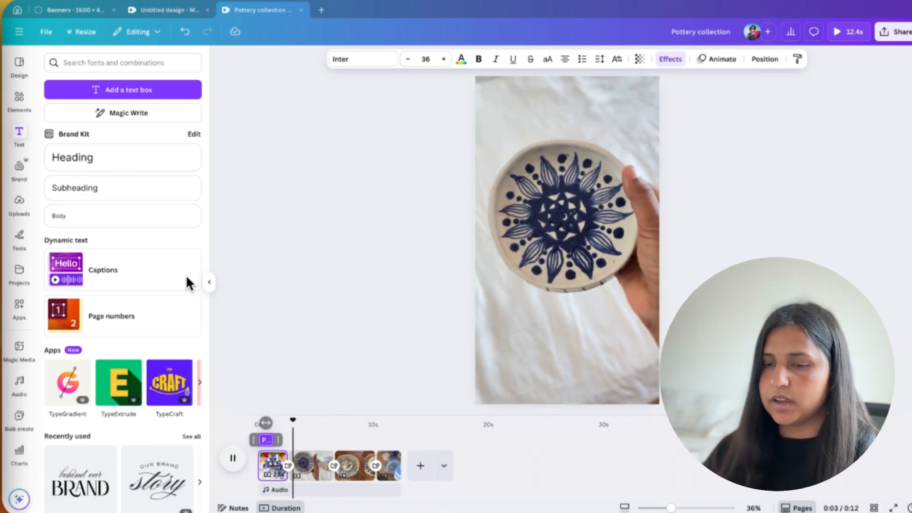
pyautogui.press('space')
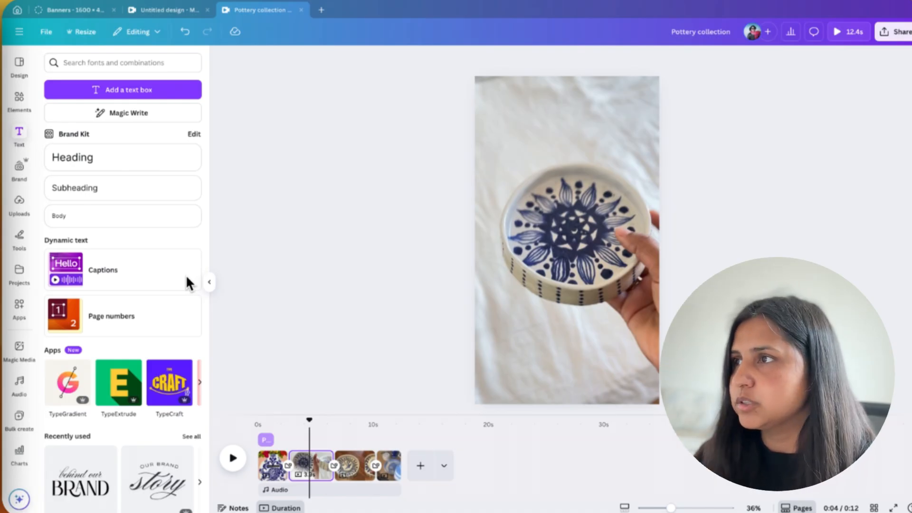
# Step: Download pages 1–4 of the pottery reel as a 1080p (HD) MP4 video
pyautogui.press('super+alt+p')
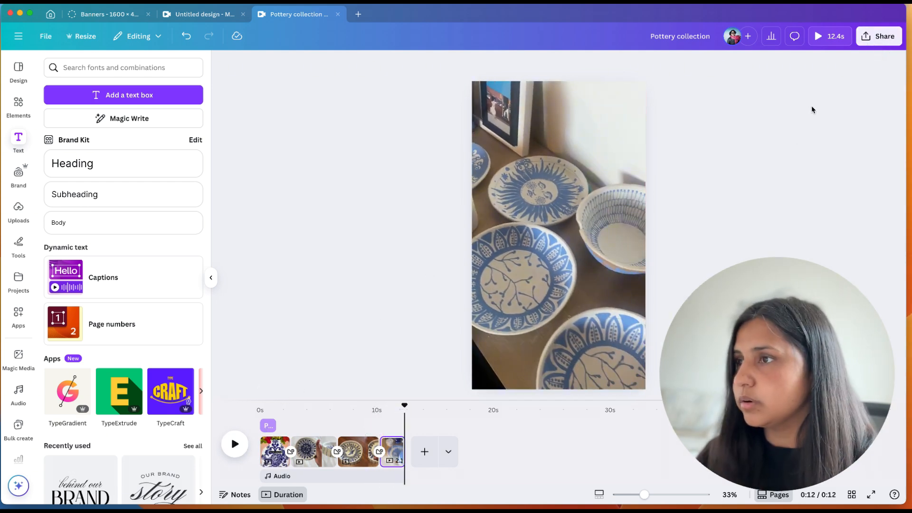
pyautogui.click(871, 38)
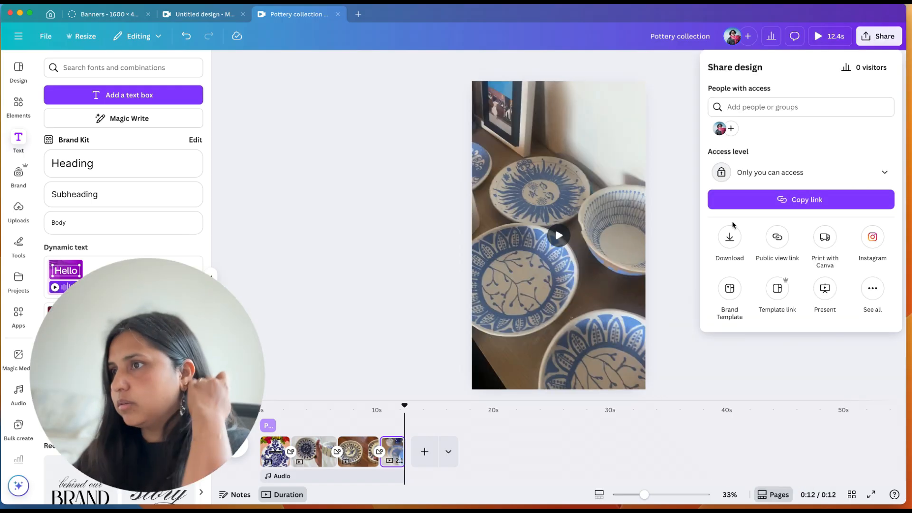
pyautogui.click(729, 237)
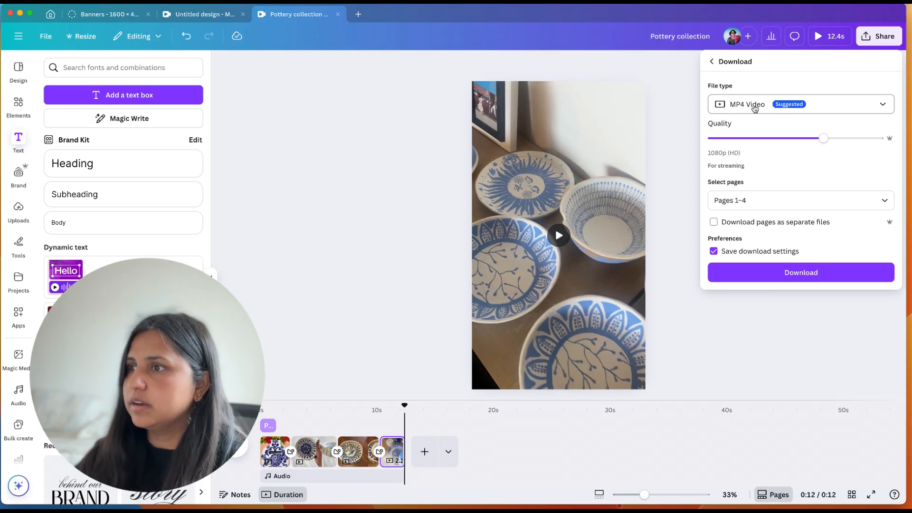
pyautogui.click(794, 274)
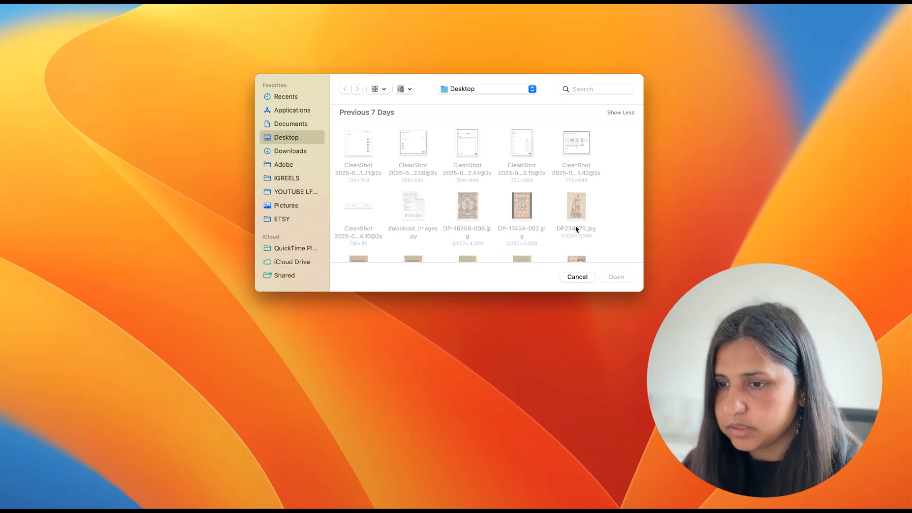
# Step: Cancel the open file dialog and launch CapCut
pyautogui.click(575, 277)
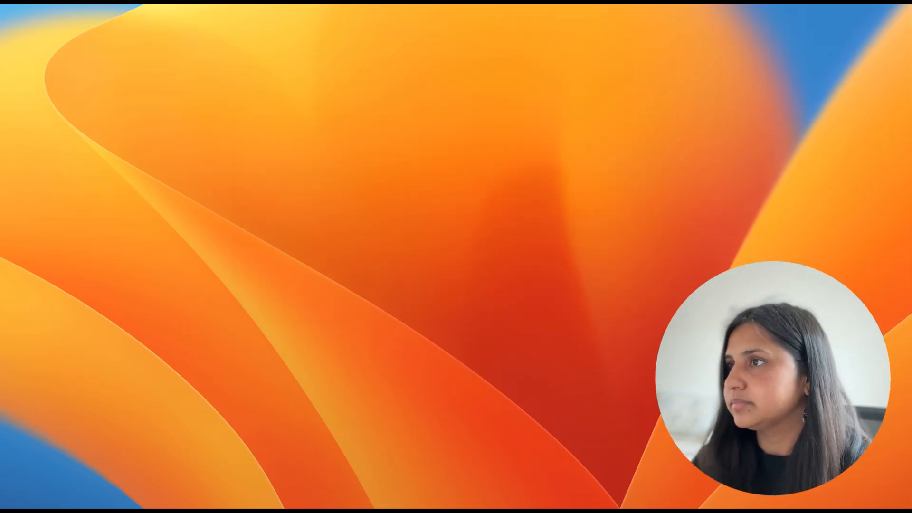
pyautogui.press('super+space')
pyautogui.write('capc')
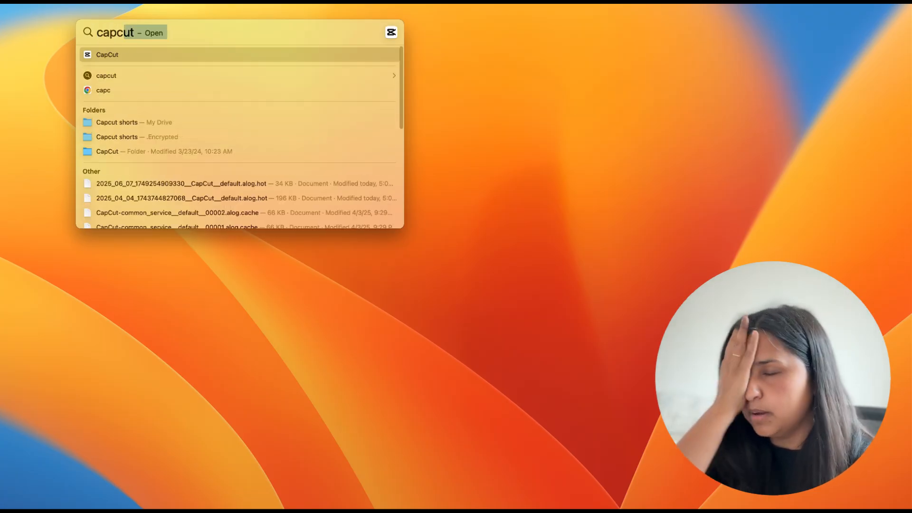
pyautogui.press('Return')
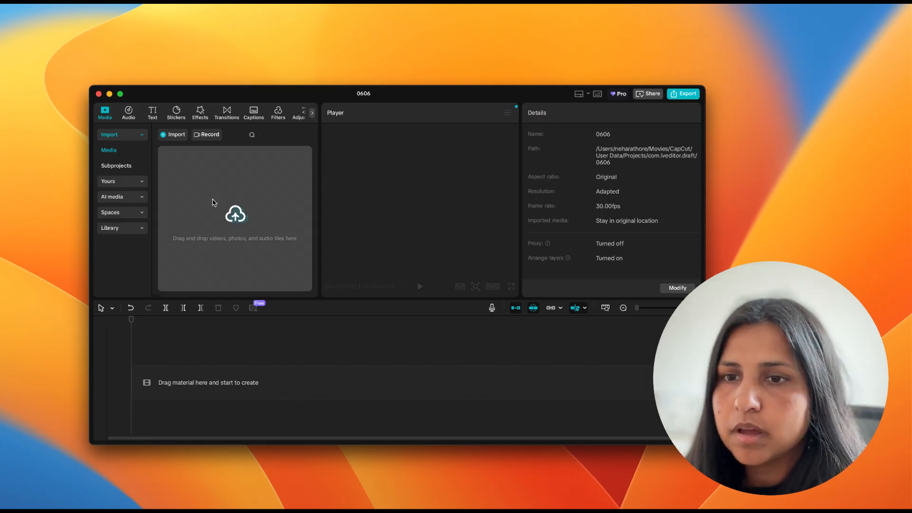
# Step: Import IMG_4240.mov, IMG_4026.mov and the Stark Shadow Play and Serene Mug Scene clips from Downloads into CapCut
pyautogui.click(311, 508)
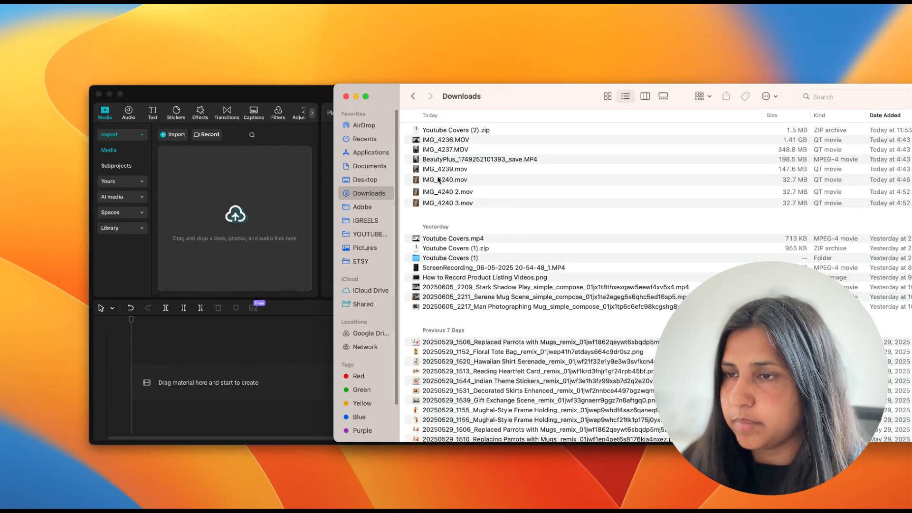
pyautogui.click(439, 192)
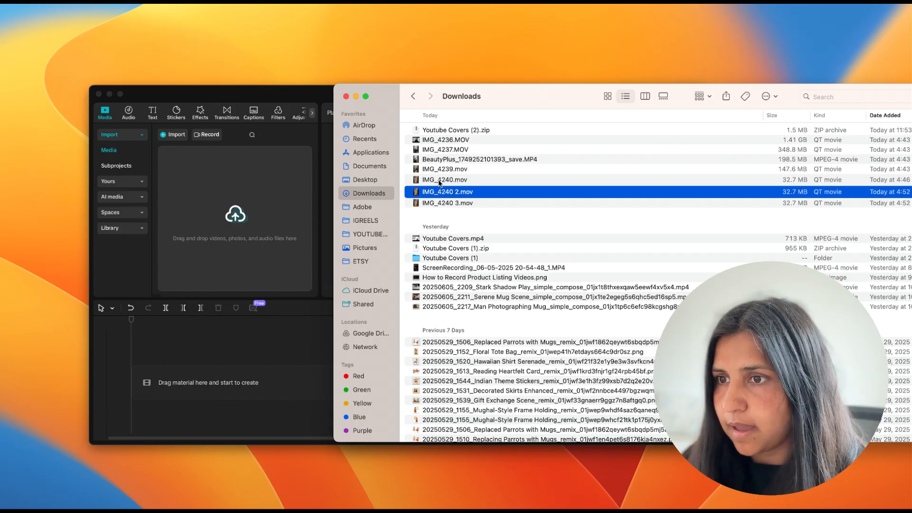
pyautogui.click(440, 181)
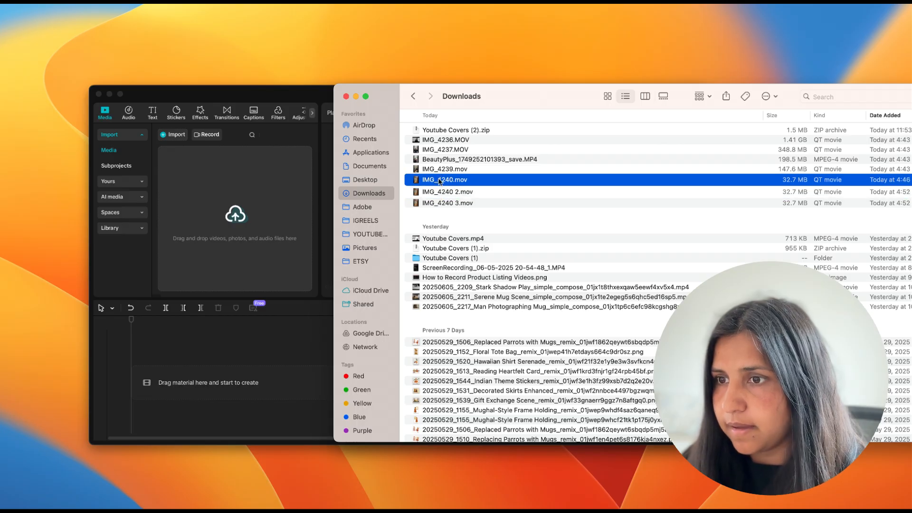
pyautogui.keyDown('super'); pyautogui.click(439, 287); pyautogui.keyUp('super')
pyautogui.scroll(-2, 443, 317)
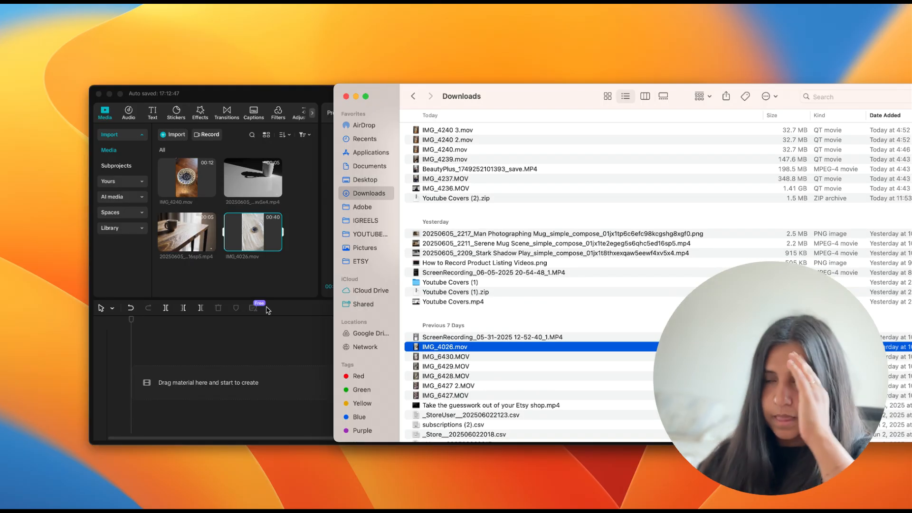
pyautogui.click(270, 279)
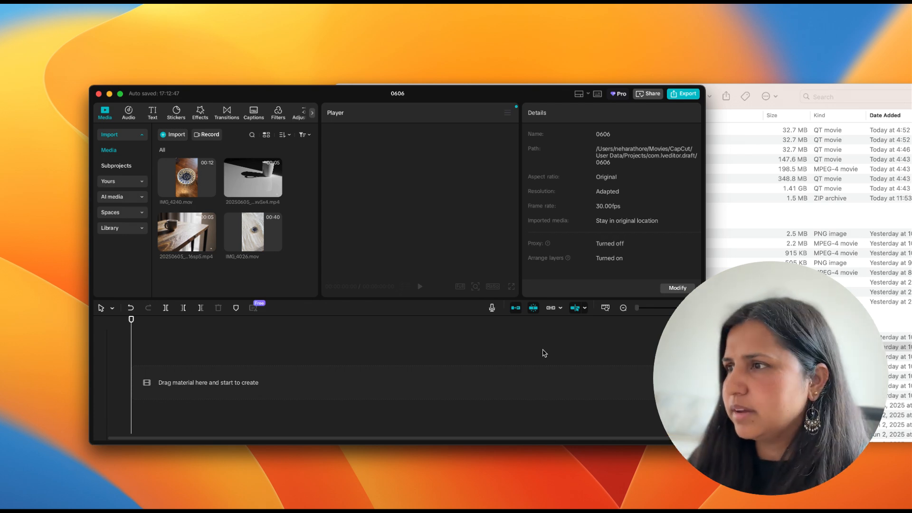
# Step: Close the Downloads window, move the CapCut window to the screen's corner, and enlarge it to nearly fill the screen
pyautogui.click(793, 93)
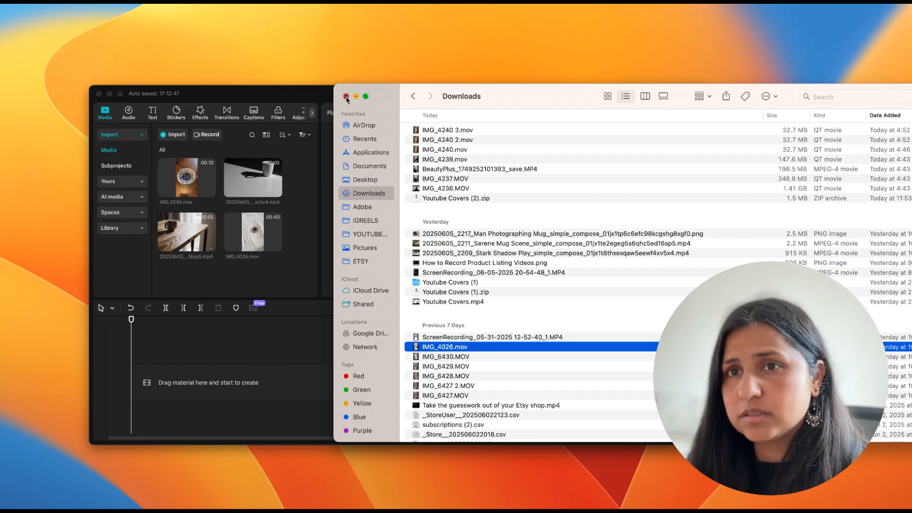
pyautogui.click(256, 96)
pyautogui.moveTo(252, 97); pyautogui.dragTo(166, 20)
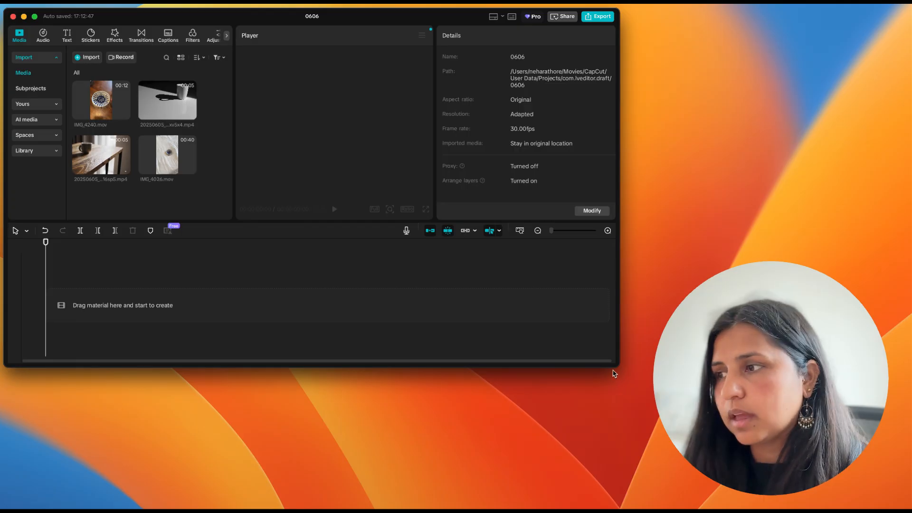
pyautogui.moveTo(619, 366); pyautogui.dragTo(883, 487)
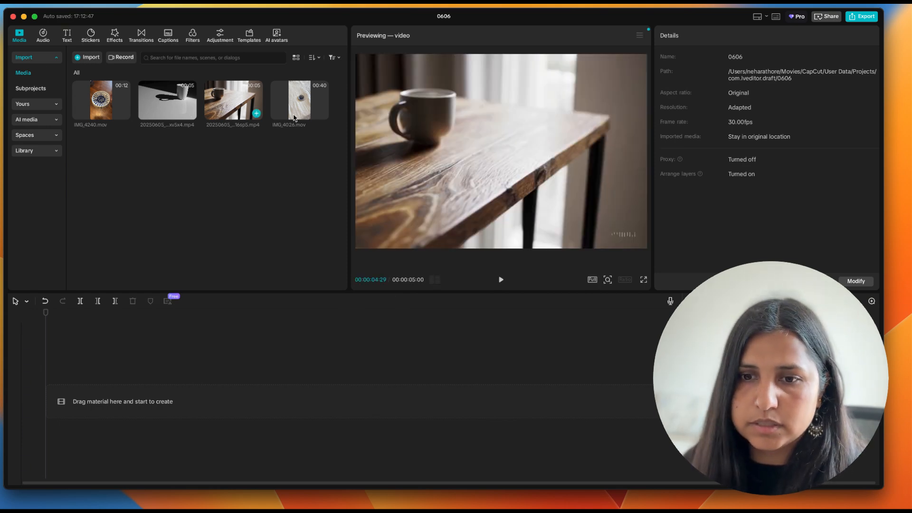
# Step: Place IMG_4026.mov and the Serene Mug Scene clip consecutively on the main track, and IMG_4240.mov on a track above them
pyautogui.moveTo(116, 410); pyautogui.dragTo(119, 407)
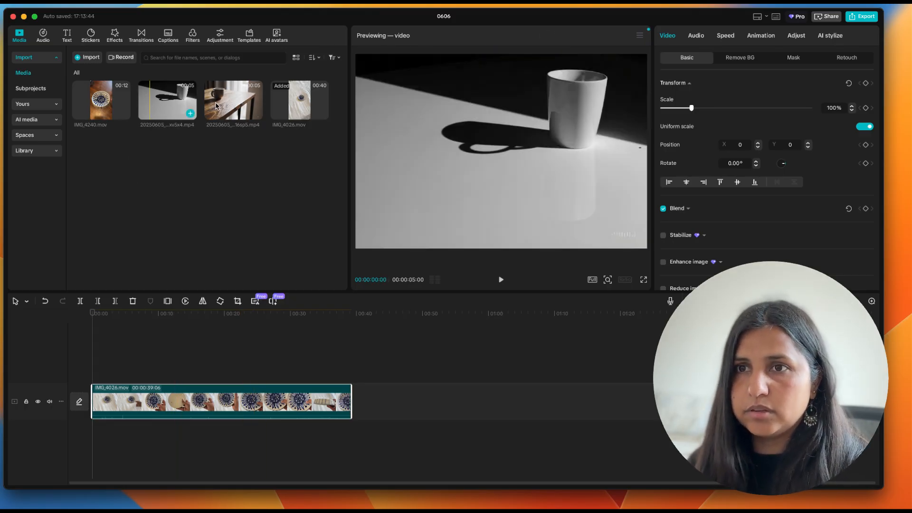
pyautogui.moveTo(218, 105); pyautogui.dragTo(358, 404)
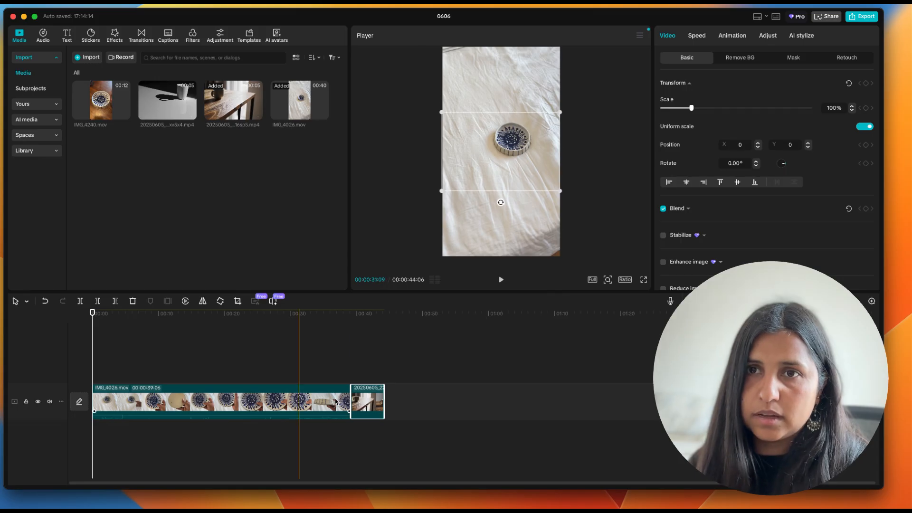
pyautogui.moveTo(95, 99); pyautogui.dragTo(439, 352)
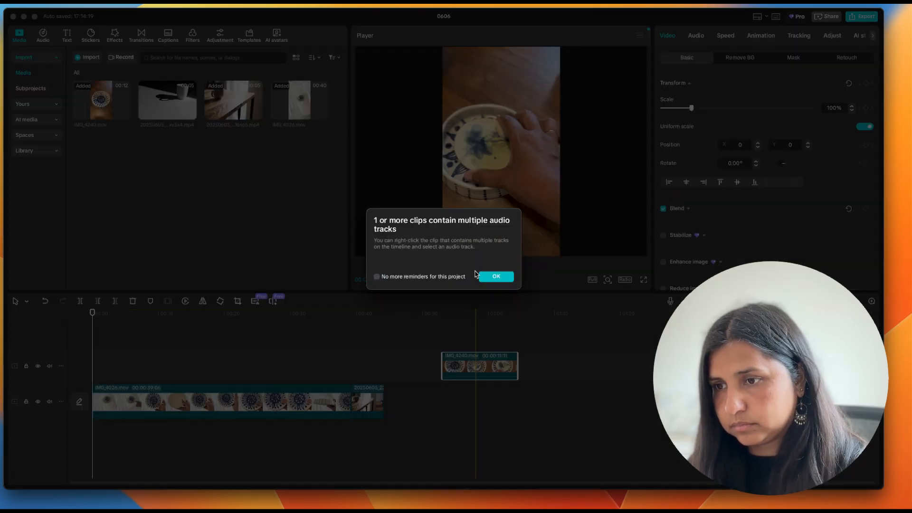
# Step: Dismiss the audio-tracks notice and move IMG_4240.mov onto the main track, directly after the Serene Mug Scene clip
pyautogui.click(492, 277)
pyautogui.moveTo(464, 367); pyautogui.dragTo(407, 401)
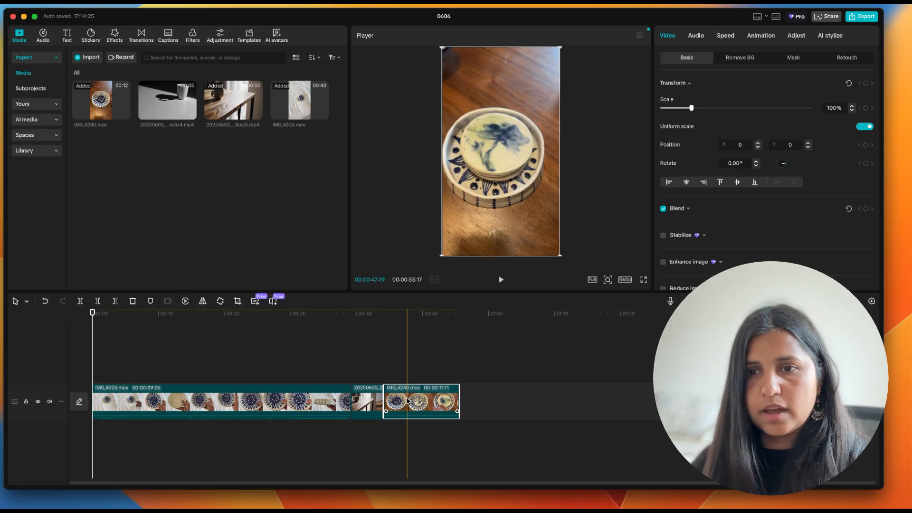
# Step: Split IMG_4026.mov on the main track at 00:00:19:13 and at 00:00:26:25
pyautogui.click(184, 404)
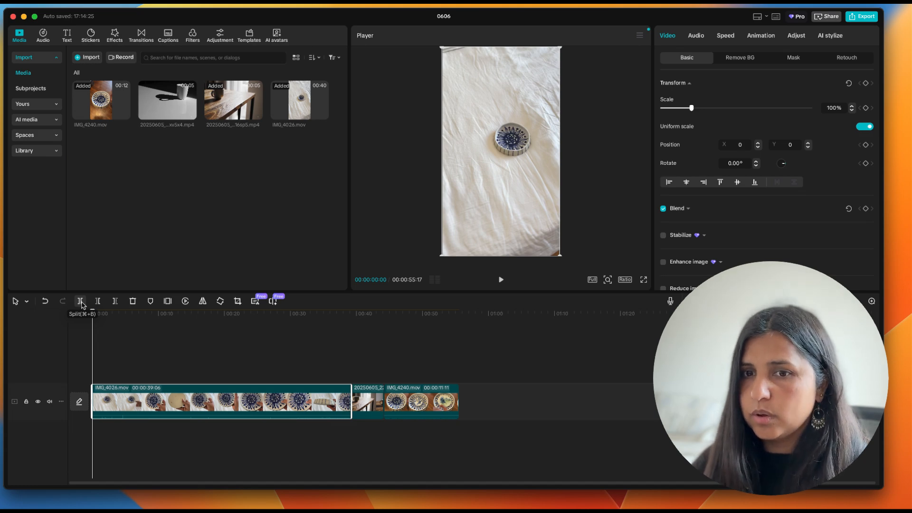
pyautogui.click(195, 329)
pyautogui.moveTo(204, 330); pyautogui.dragTo(220, 329)
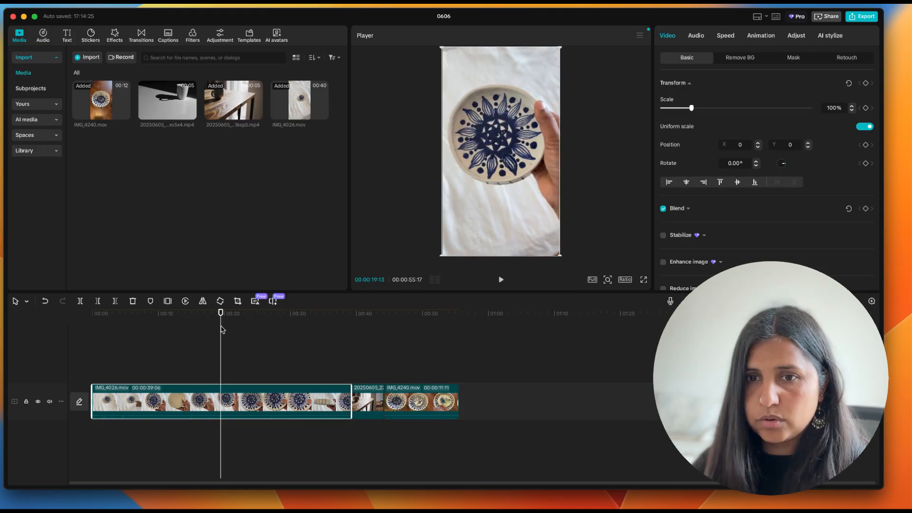
pyautogui.click(80, 302)
pyautogui.moveTo(221, 313); pyautogui.dragTo(270, 314)
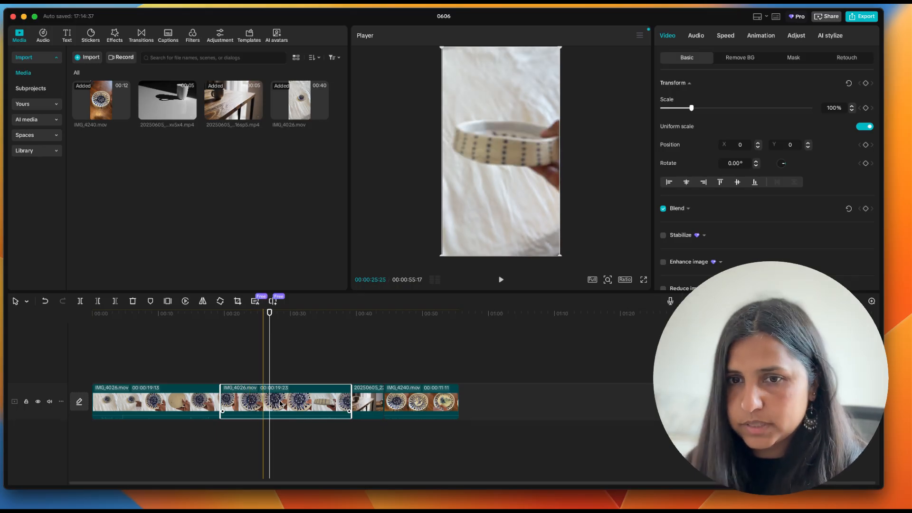
pyautogui.click(81, 302)
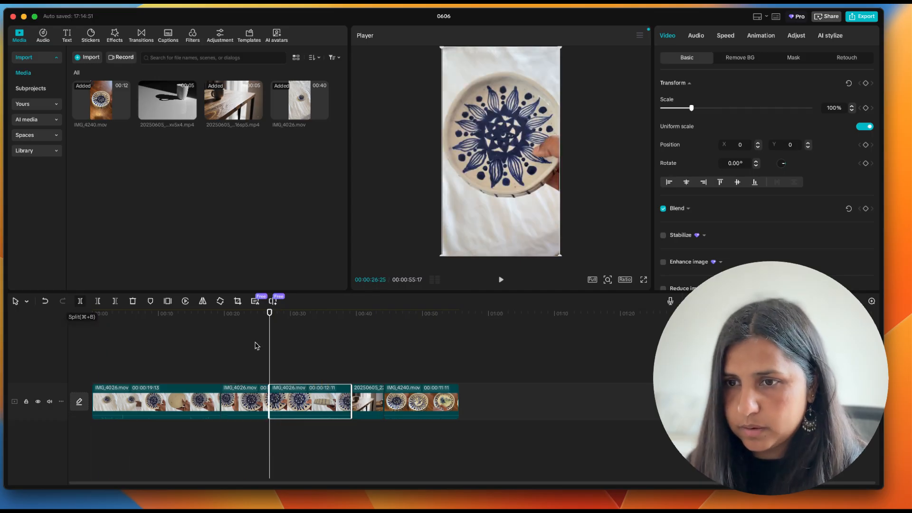
# Step: Split the first IMG_4026.mov segment at about 5 seconds and again at 00:00:10:20
pyautogui.moveTo(268, 316); pyautogui.dragTo(126, 312)
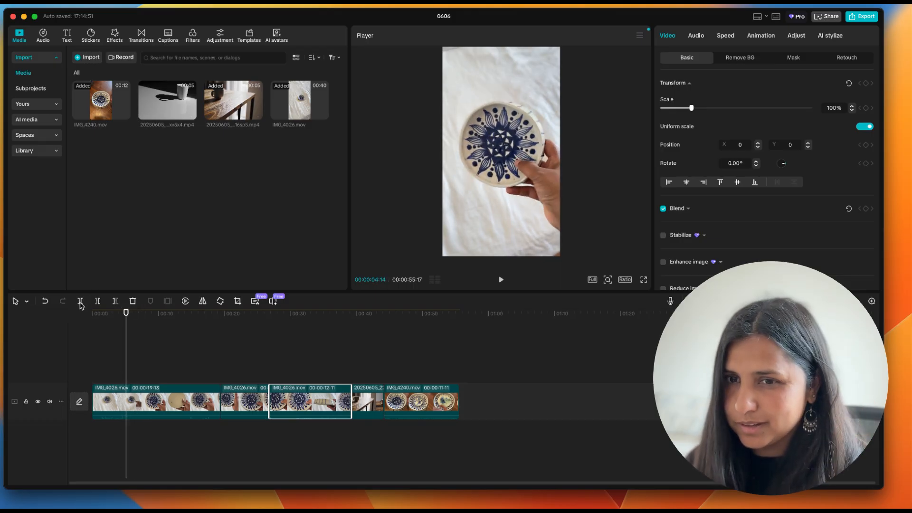
pyautogui.click(81, 302)
pyautogui.moveTo(124, 314); pyautogui.dragTo(162, 318)
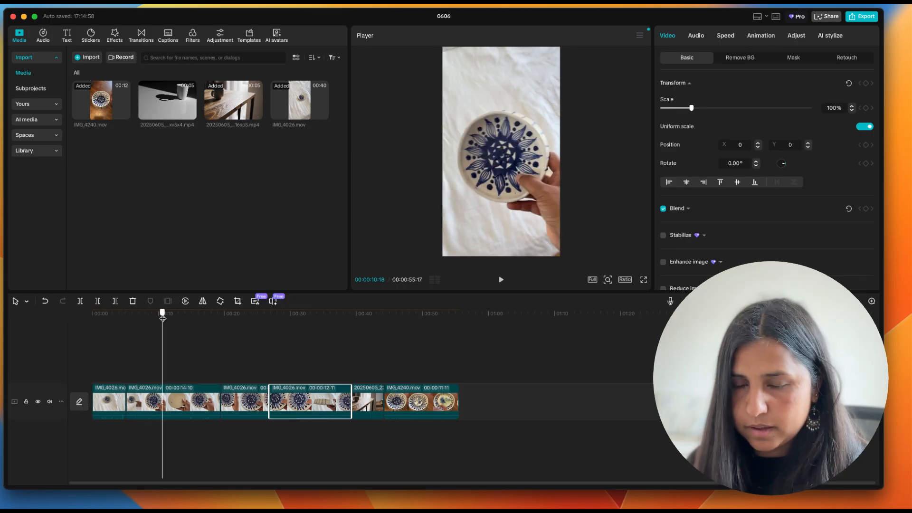
pyautogui.click(80, 301)
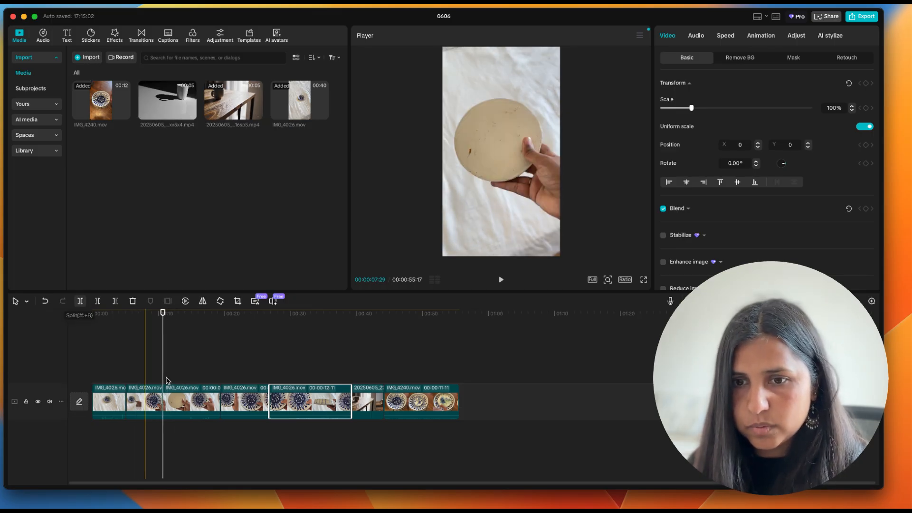
# Step: Delete the first, third and last IMG_4026.mov segments, keeping the second and fourth
pyautogui.click(106, 409)
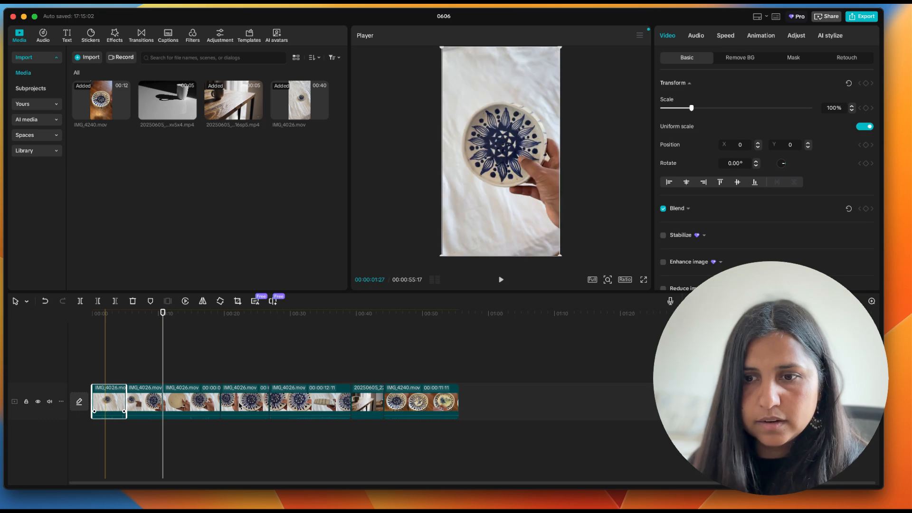
pyautogui.press('Delete')
pyautogui.click(173, 407)
pyautogui.press('Delete')
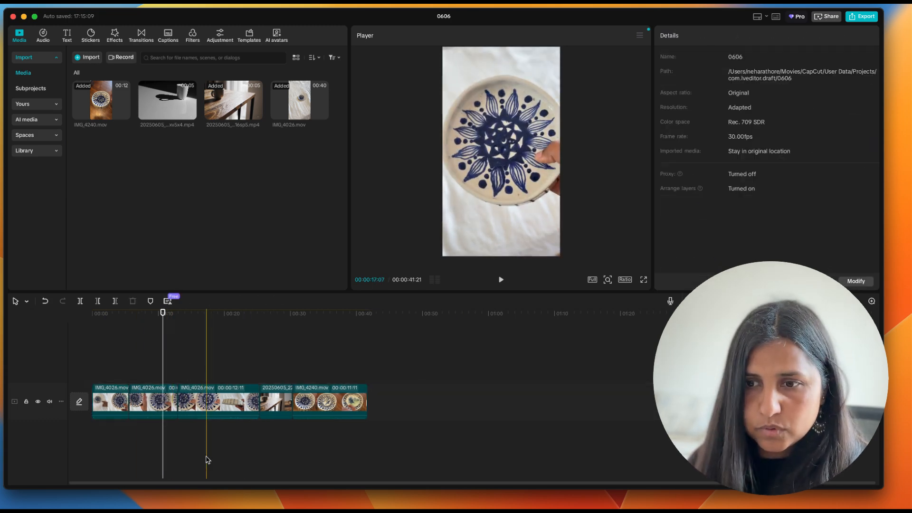
pyautogui.click(228, 404)
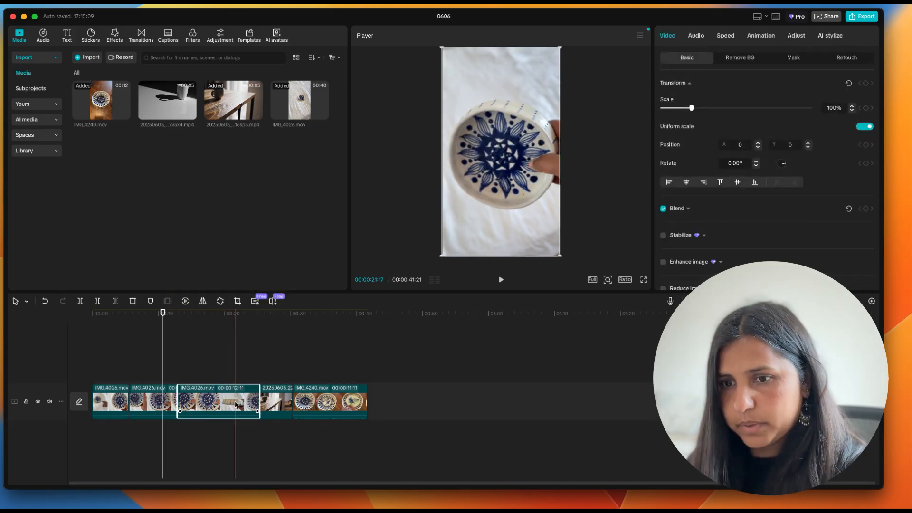
pyautogui.press('Delete')
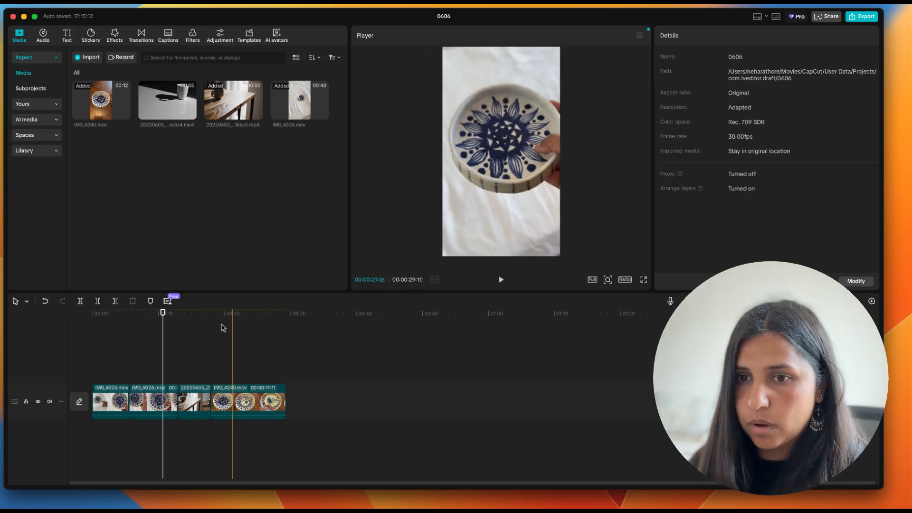
# Step: Split IMG_4240.mov at about 24 seconds on the timeline and delete its opening part
pyautogui.moveTo(163, 314); pyautogui.dragTo(254, 322)
pyautogui.click(80, 302)
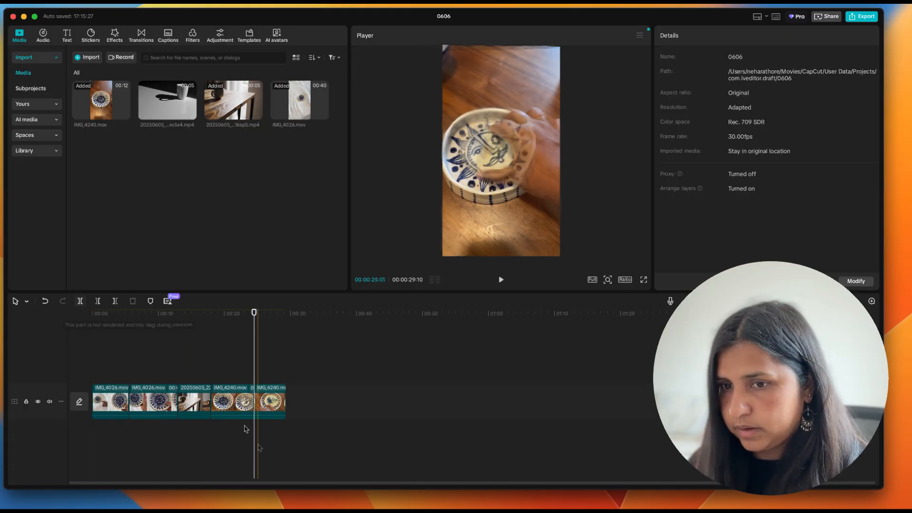
pyautogui.click(233, 403)
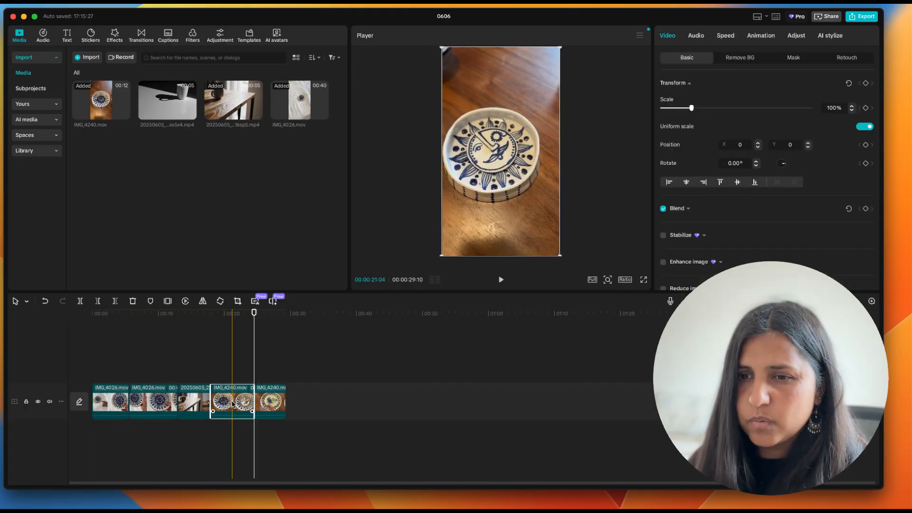
pyautogui.press('Delete')
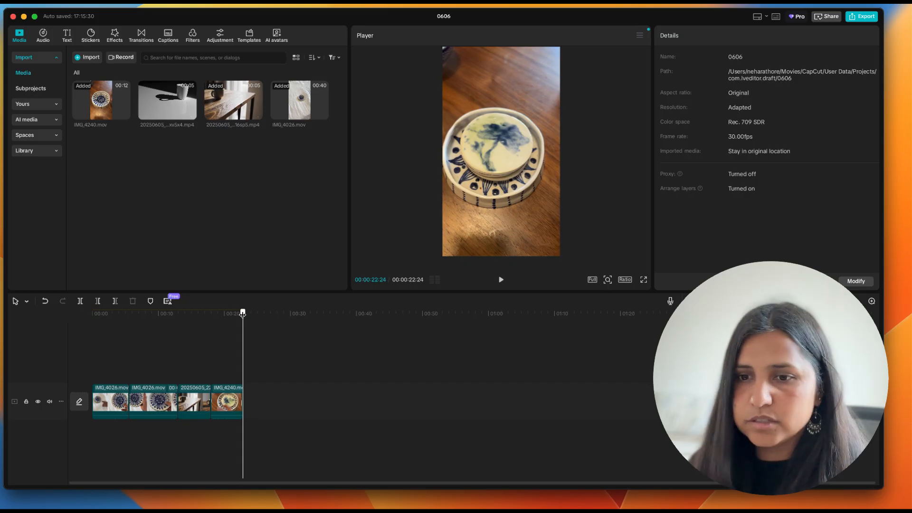
# Step: Split the Serene Mug Scene clip at about 16 seconds on the timeline and delete its trailing part
pyautogui.moveTo(241, 313); pyautogui.dragTo(199, 315)
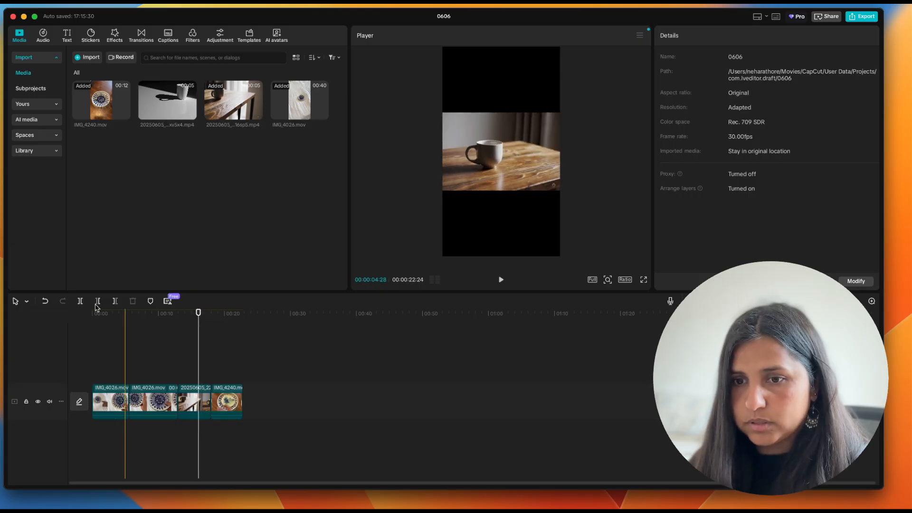
pyautogui.click(80, 300)
pyautogui.click(204, 402)
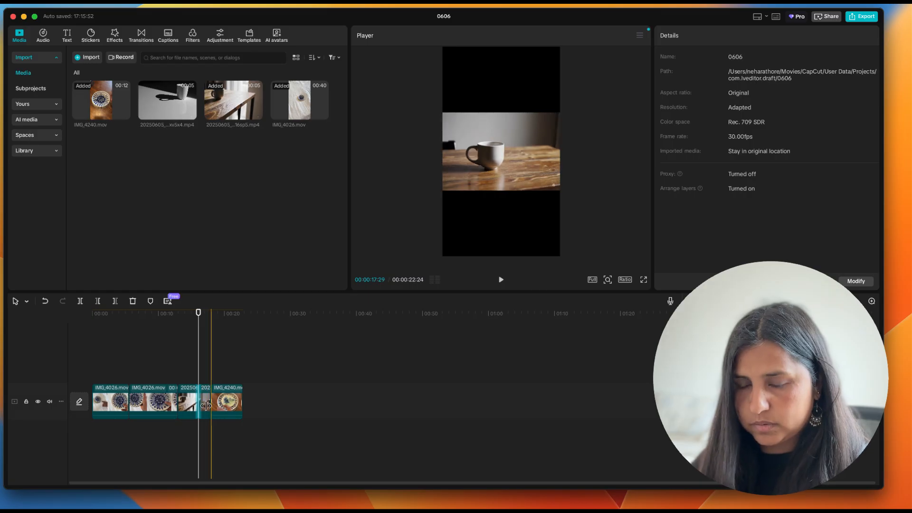
pyautogui.click(206, 406)
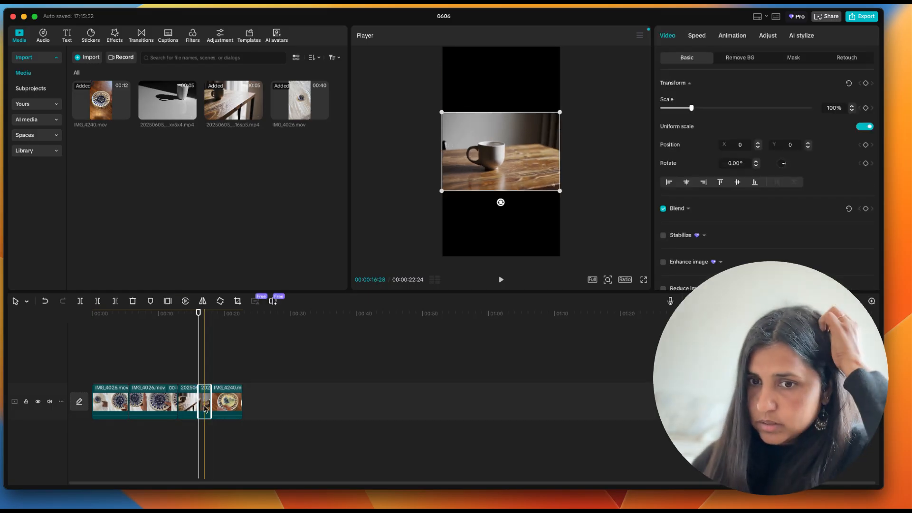
pyautogui.press('Delete')
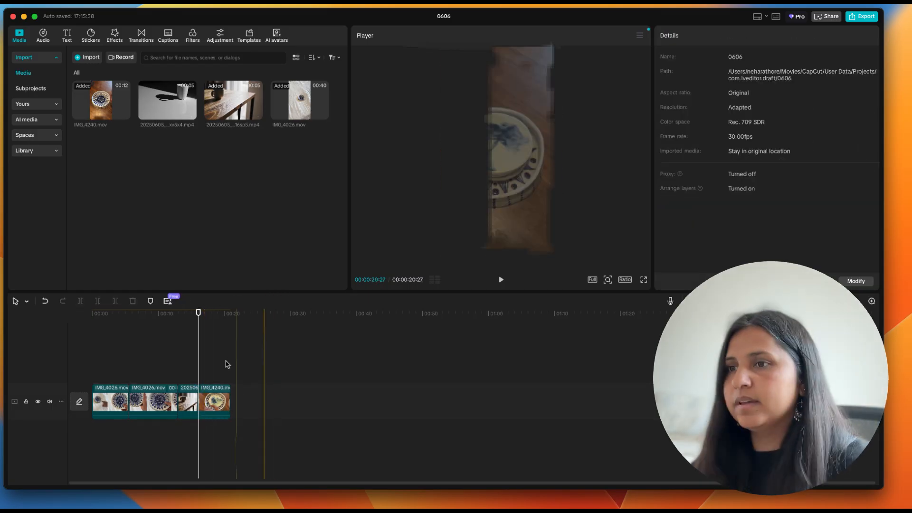
# Step: Scale the Serene Mug Scene clip up to 296% so it fills the vertical frame
pyautogui.click(187, 403)
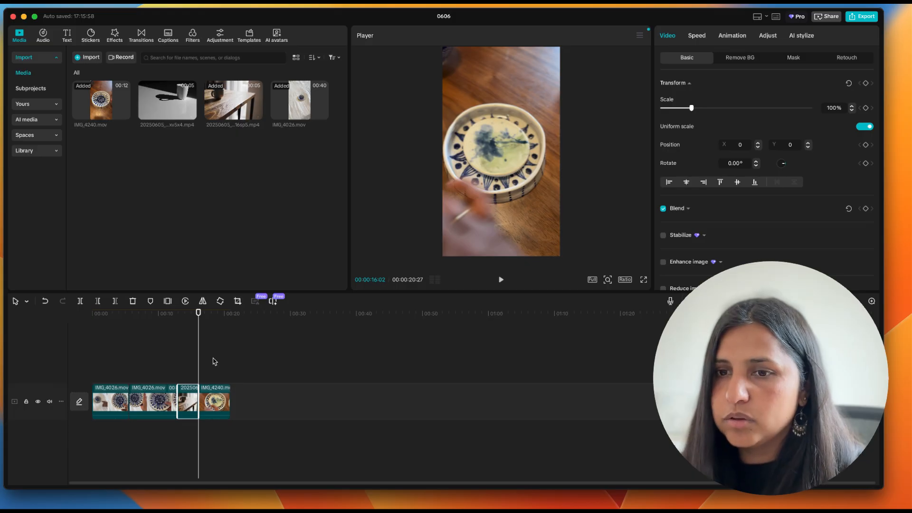
pyautogui.moveTo(195, 315); pyautogui.dragTo(188, 314)
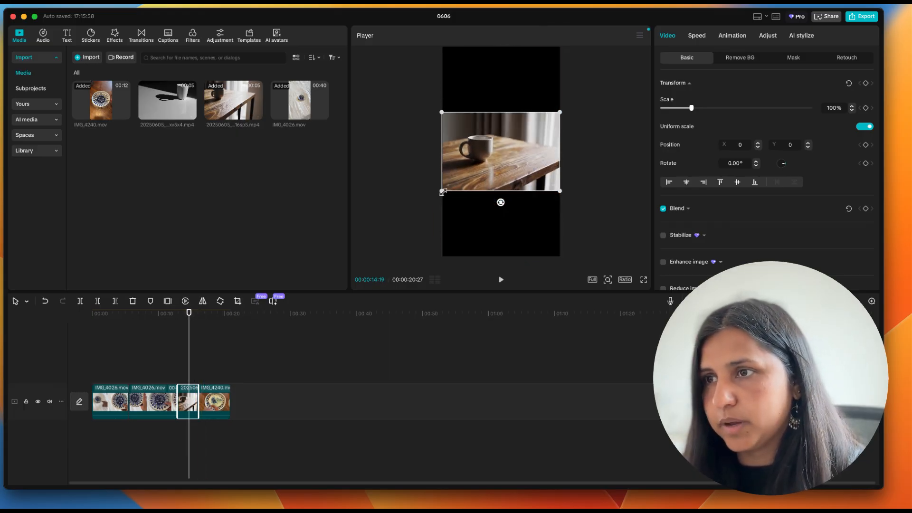
pyautogui.moveTo(443, 191); pyautogui.dragTo(289, 310)
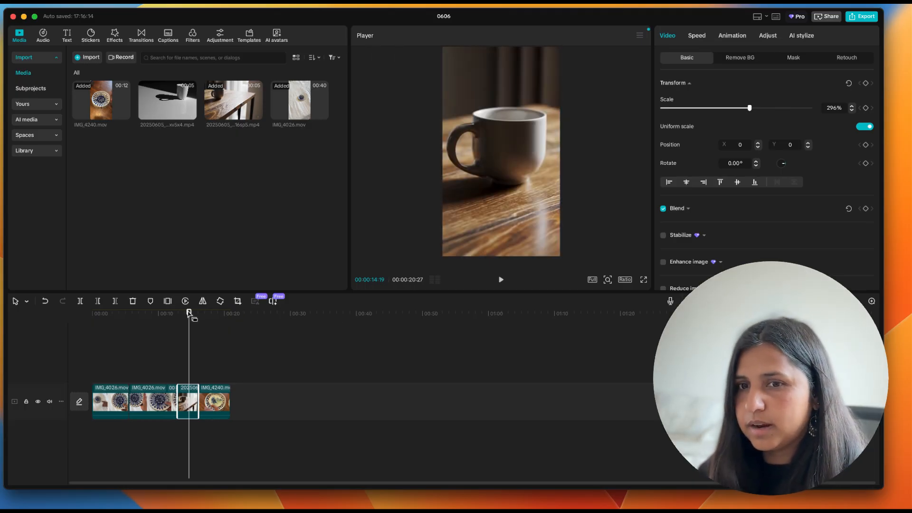
# Step: Play the second IMG_4026.mov segment to find a cut point, split it at 00:00:08:19 and delete the part after it
pyautogui.click(128, 315)
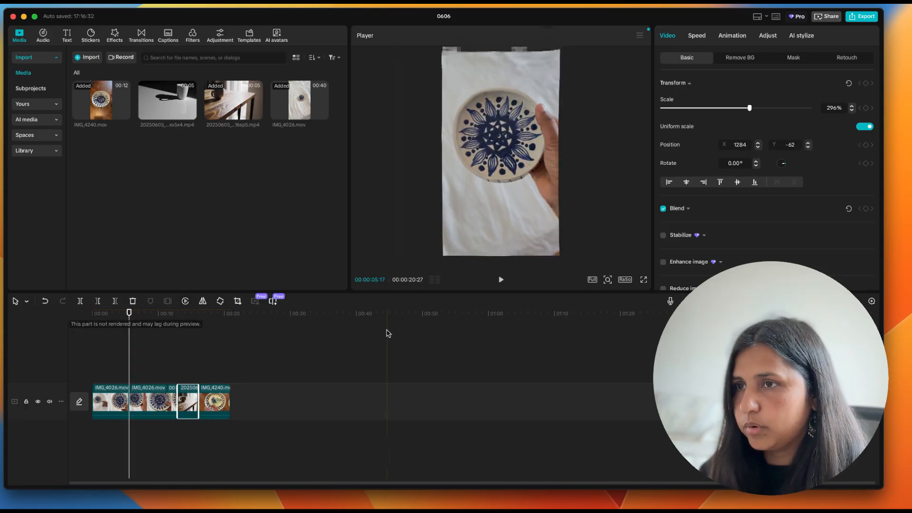
pyautogui.click(501, 280)
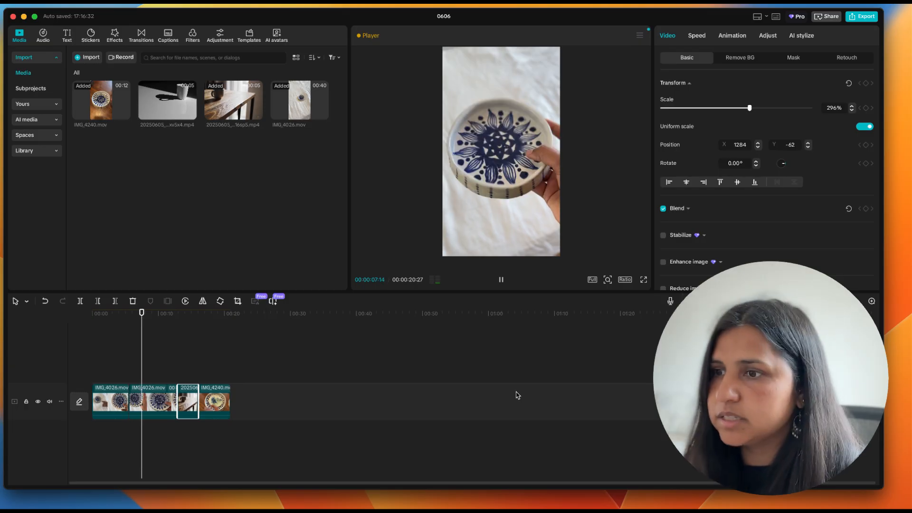
pyautogui.click(502, 280)
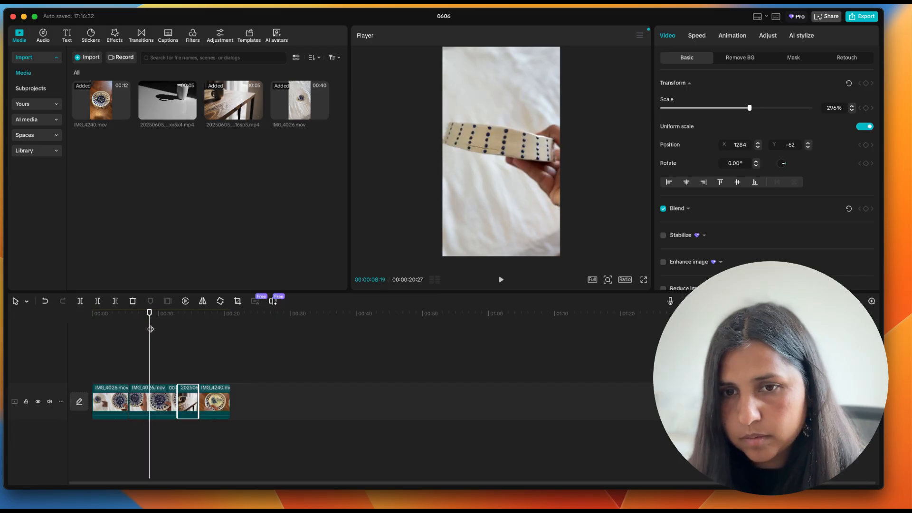
pyautogui.click(79, 301)
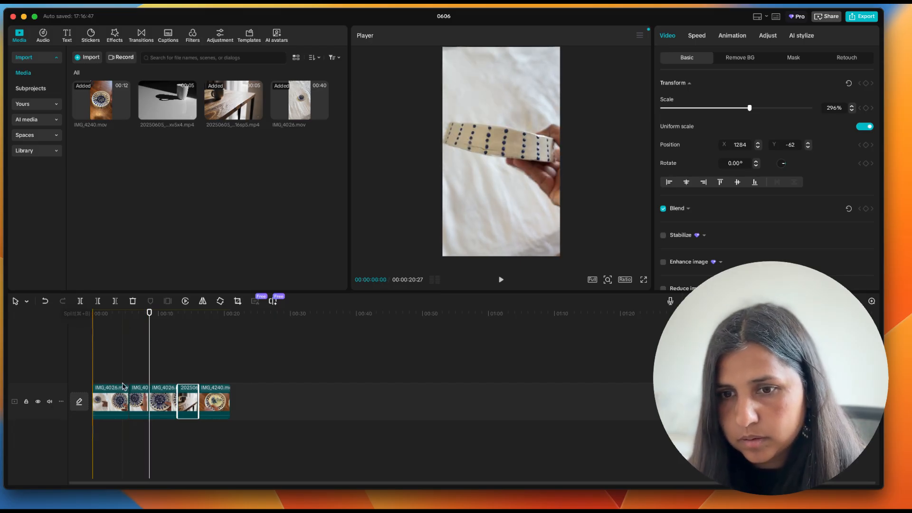
pyautogui.click(150, 399)
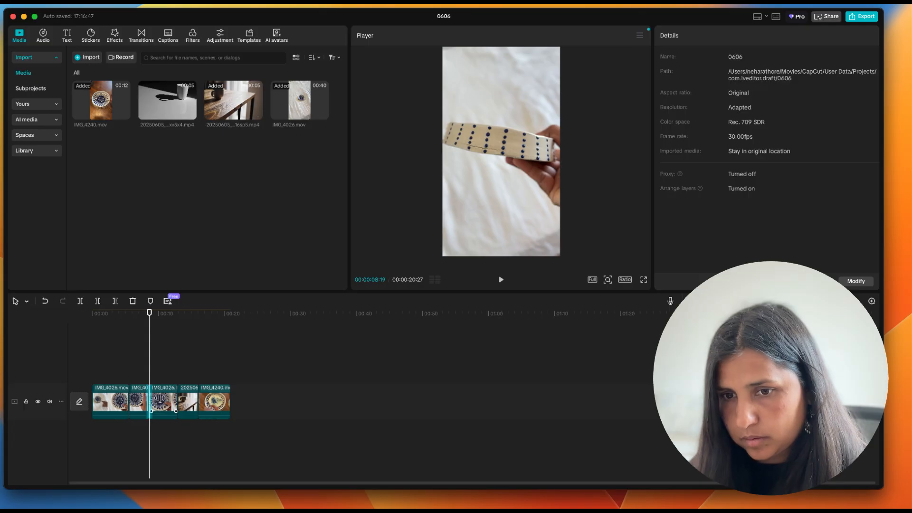
pyautogui.click(165, 403)
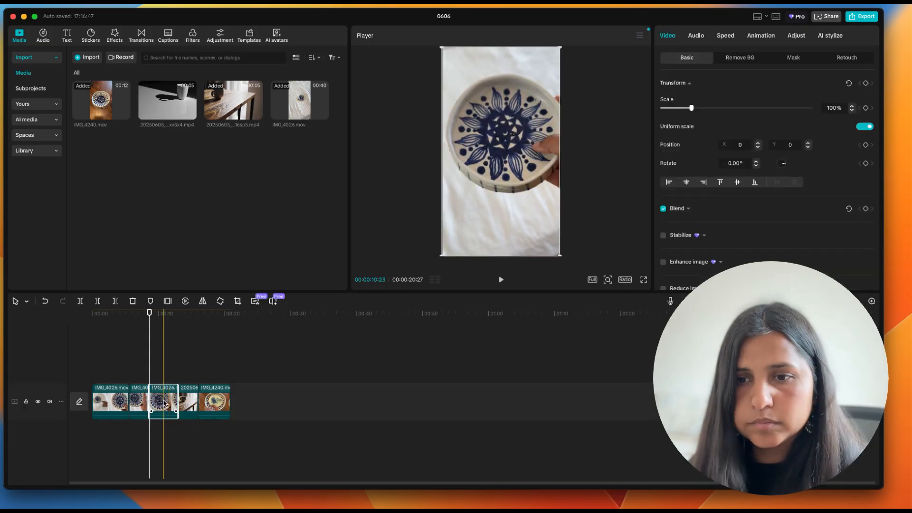
pyautogui.press('Delete')
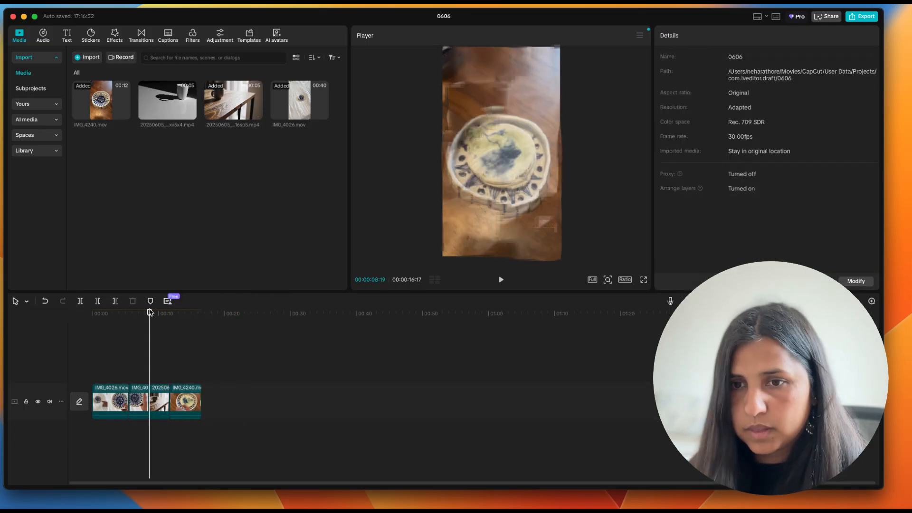
# Step: Shorten the first IMG_4026.mov segment to end at about 00:00:03:26, and play the sequence from the start
pyautogui.moveTo(149, 312); pyautogui.dragTo(116, 312)
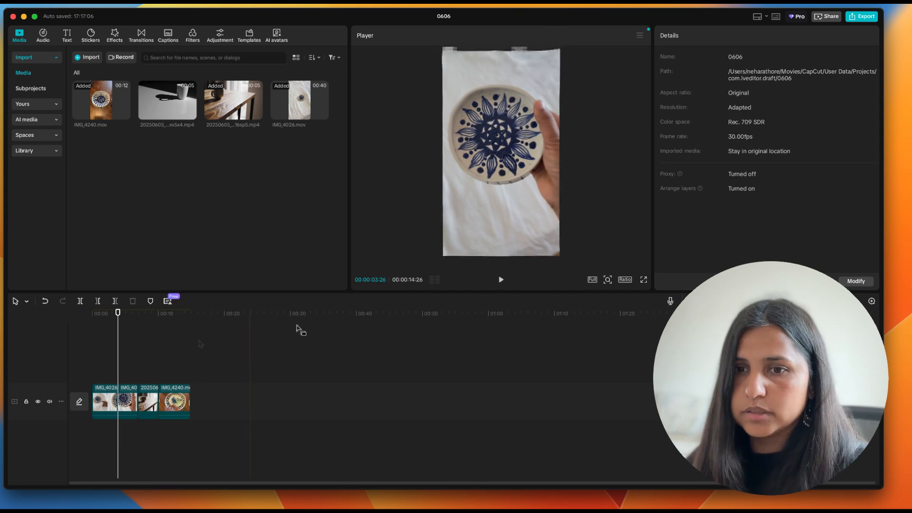
pyautogui.click(93, 311)
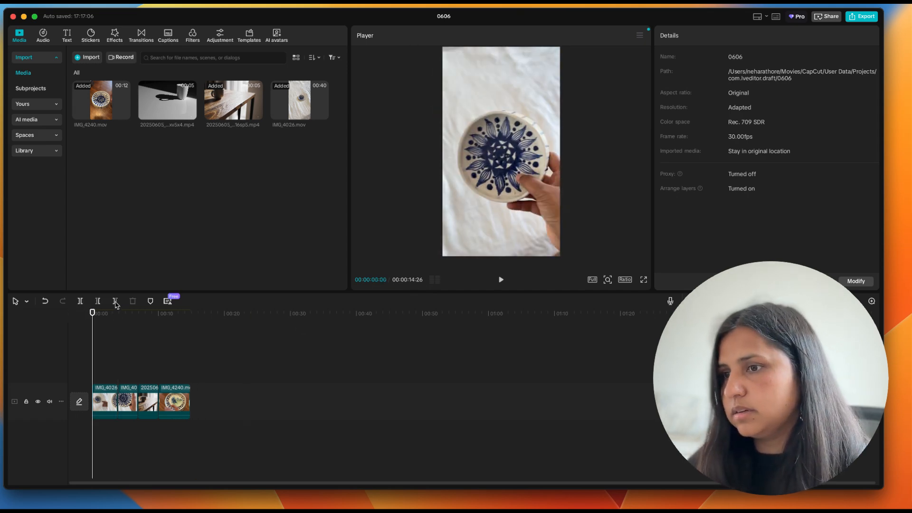
pyautogui.click(501, 281)
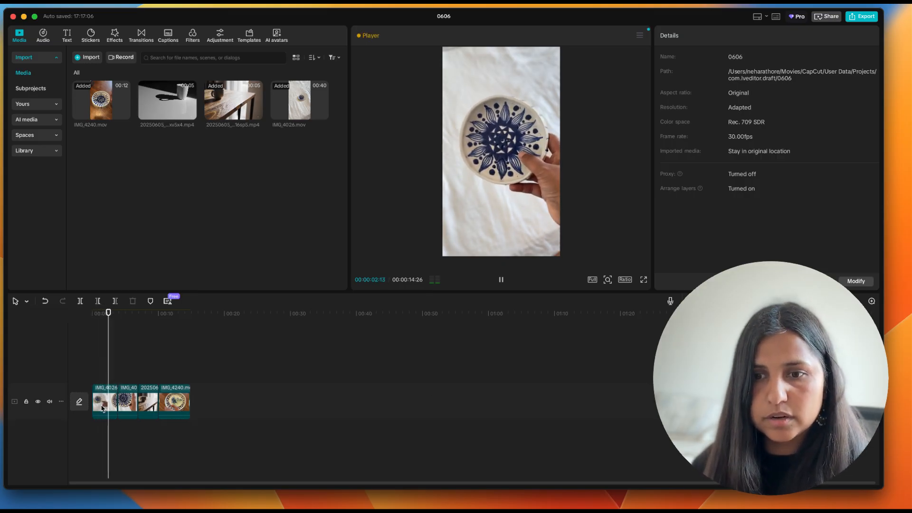
# Step: Download the Black Fade transition, place it at the cut between the two IMG_4026.mov segments, and preview it
pyautogui.click(117, 402)
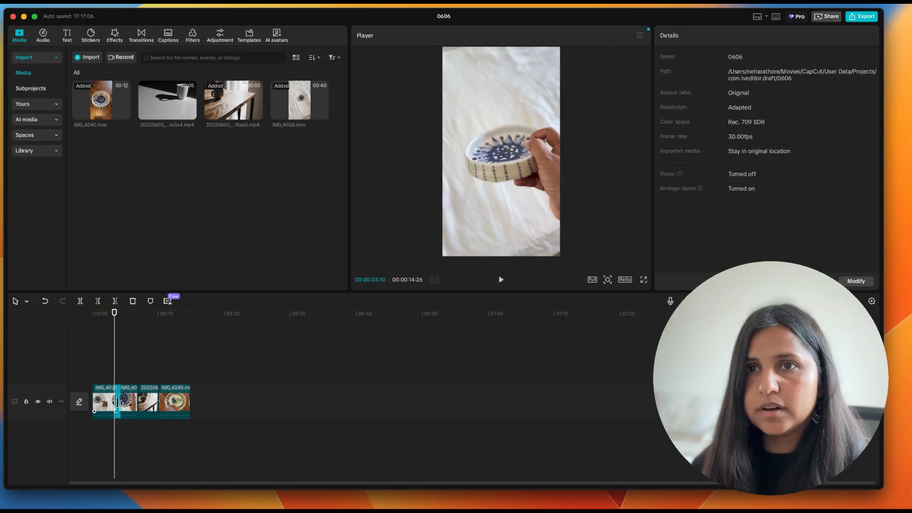
pyautogui.click(141, 36)
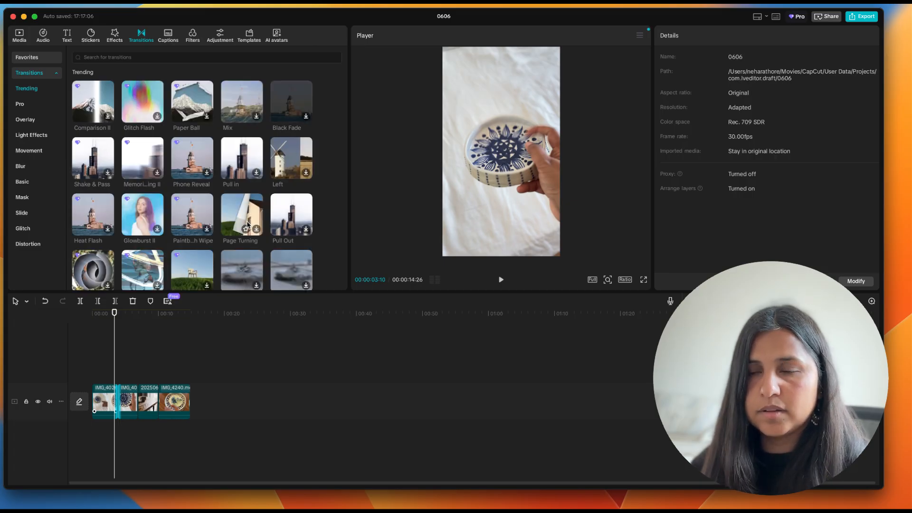
pyautogui.click(305, 118)
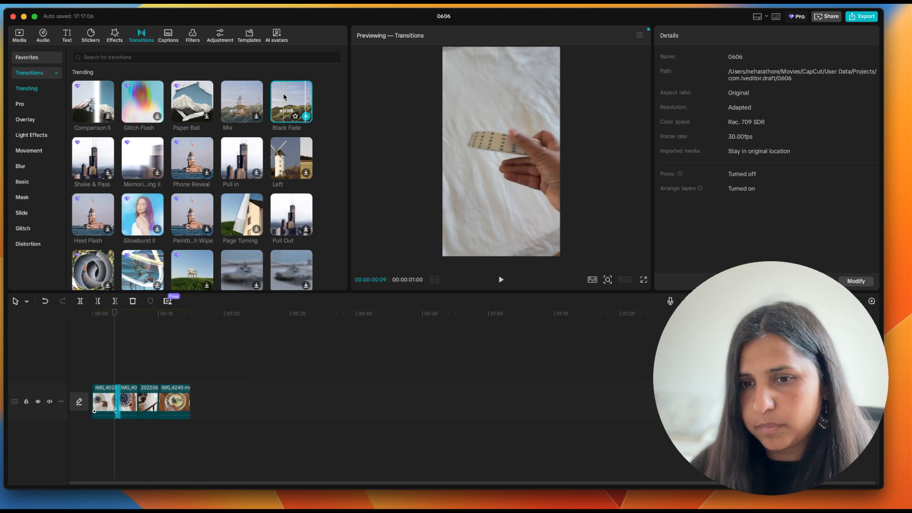
pyautogui.click(119, 397)
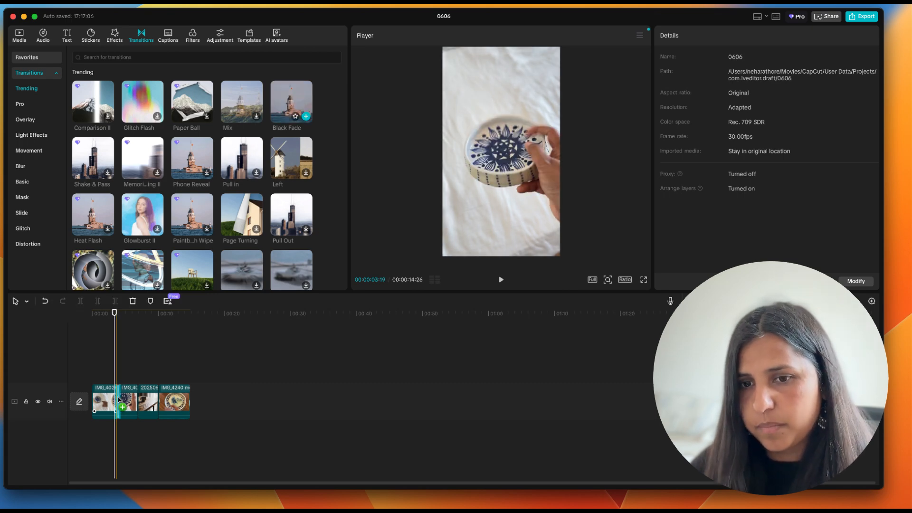
pyautogui.click(119, 397)
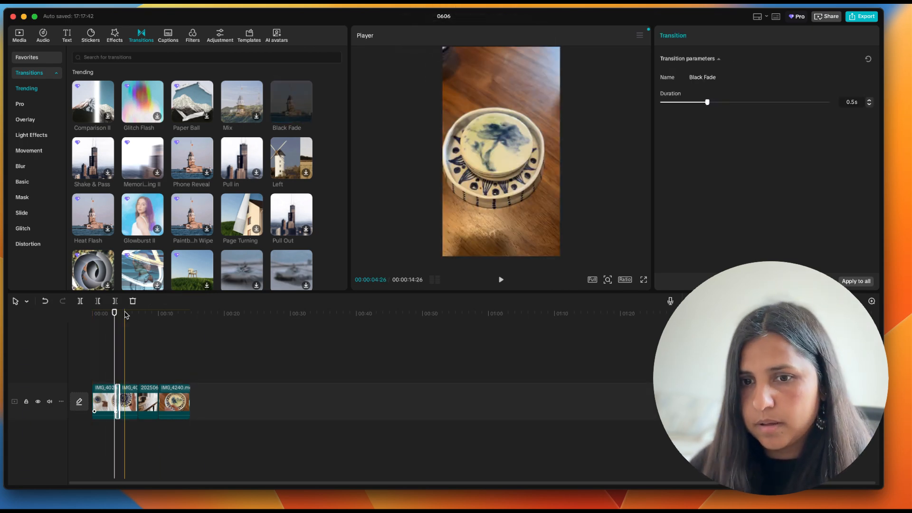
pyautogui.moveTo(113, 317); pyautogui.dragTo(104, 314)
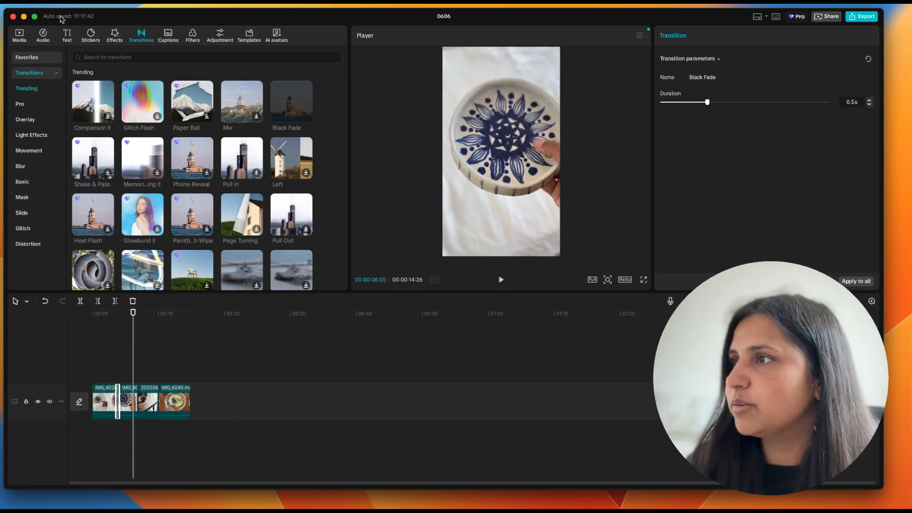
pyautogui.click(864, 17)
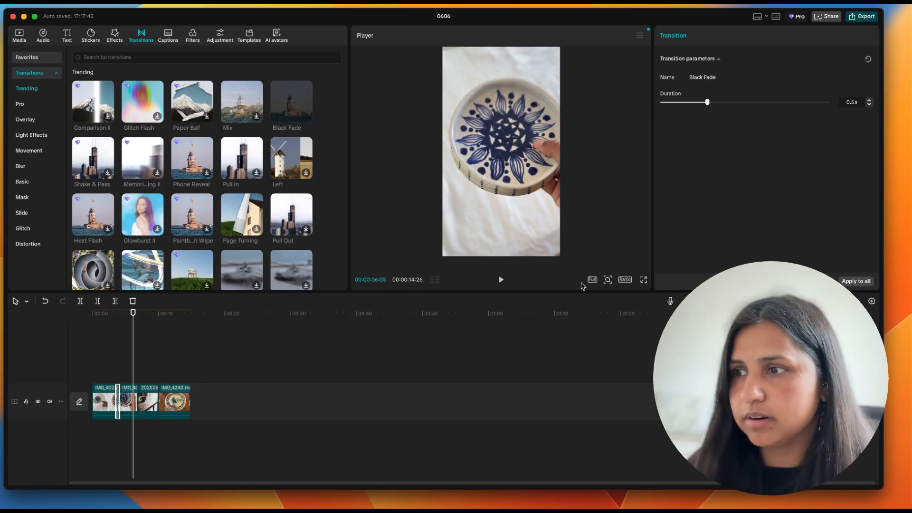